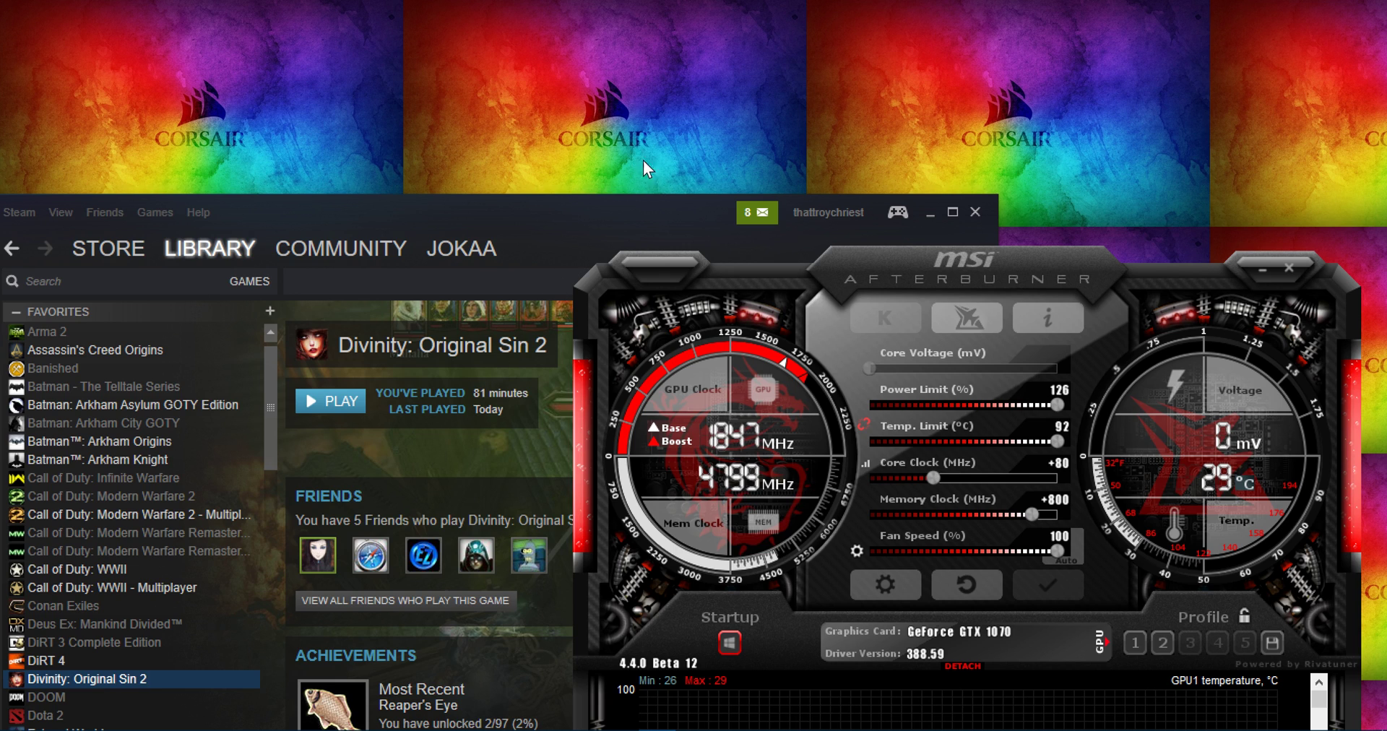
Step: Open the NVIDIA Control Panel from the desktop and show the Manage 3D Settings page
right_click(727, 150)
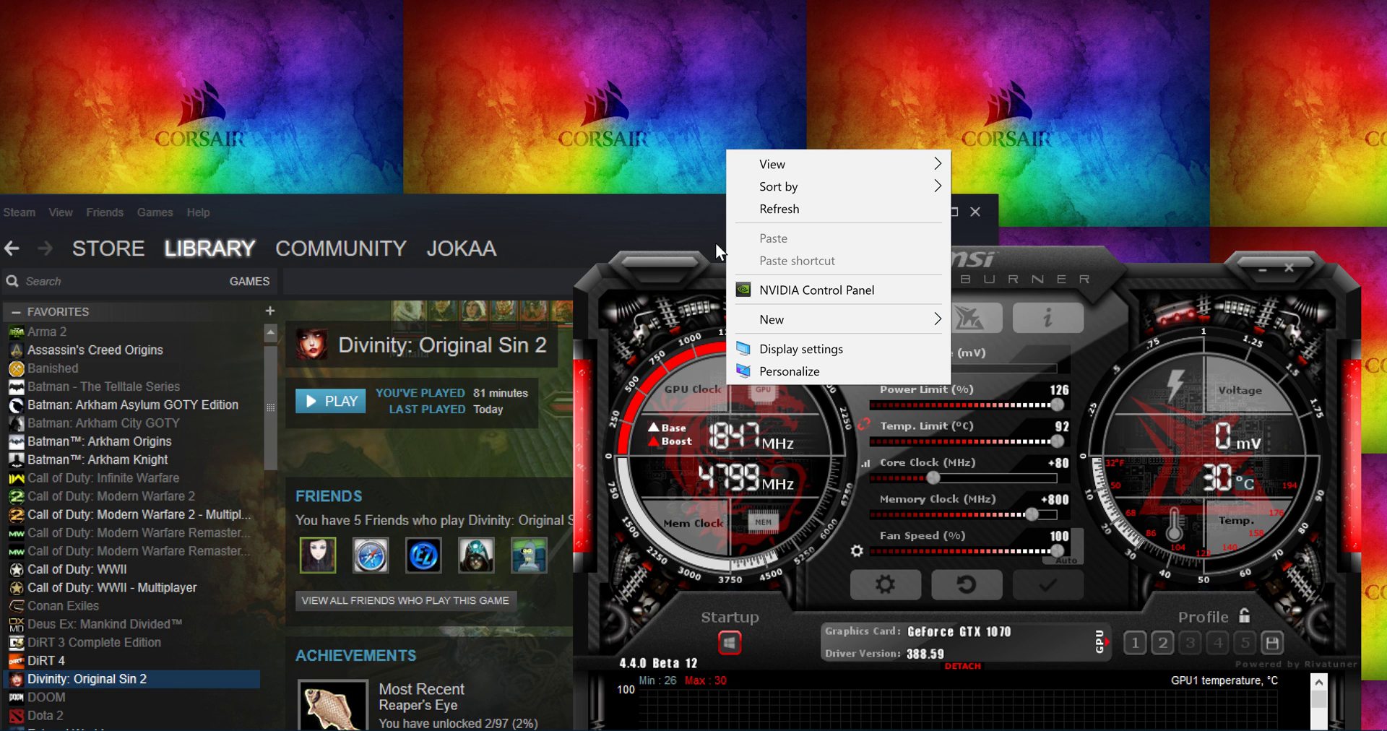
right_click(635, 107)
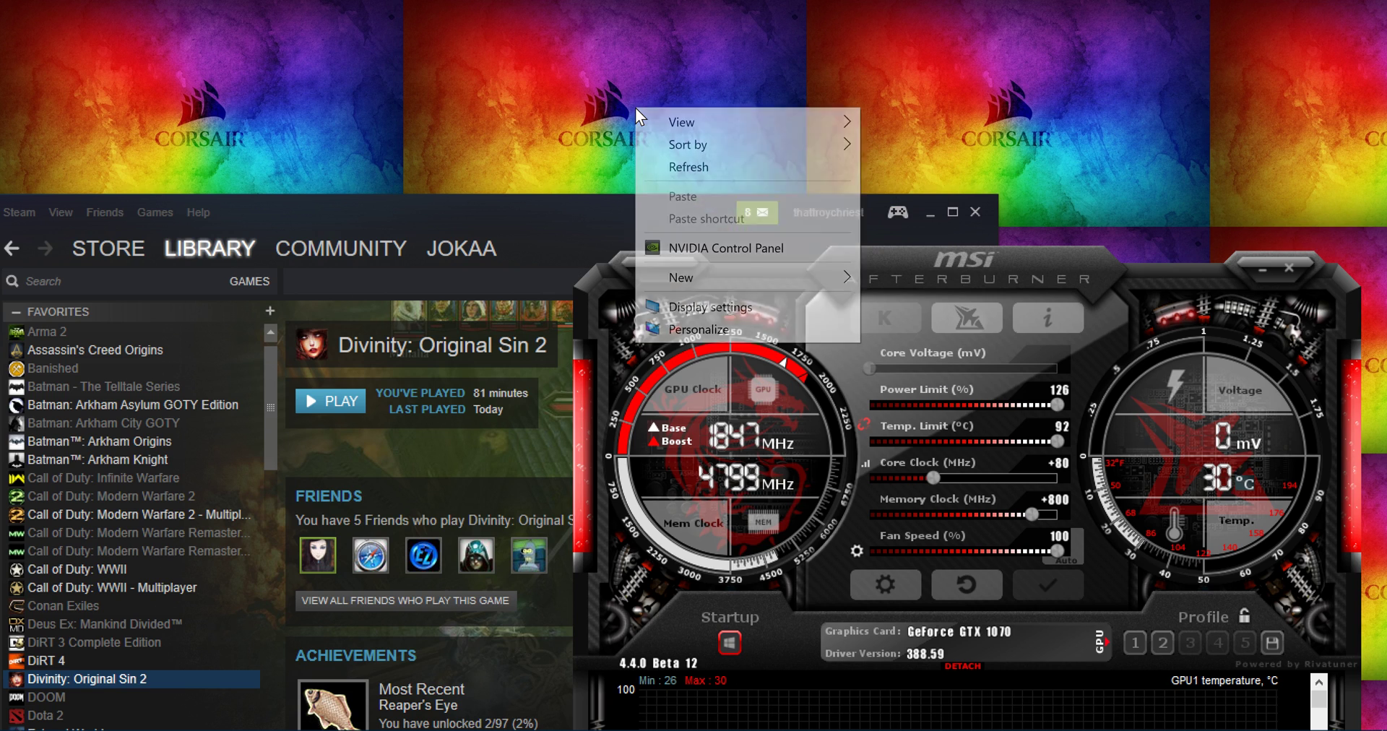
click(740, 241)
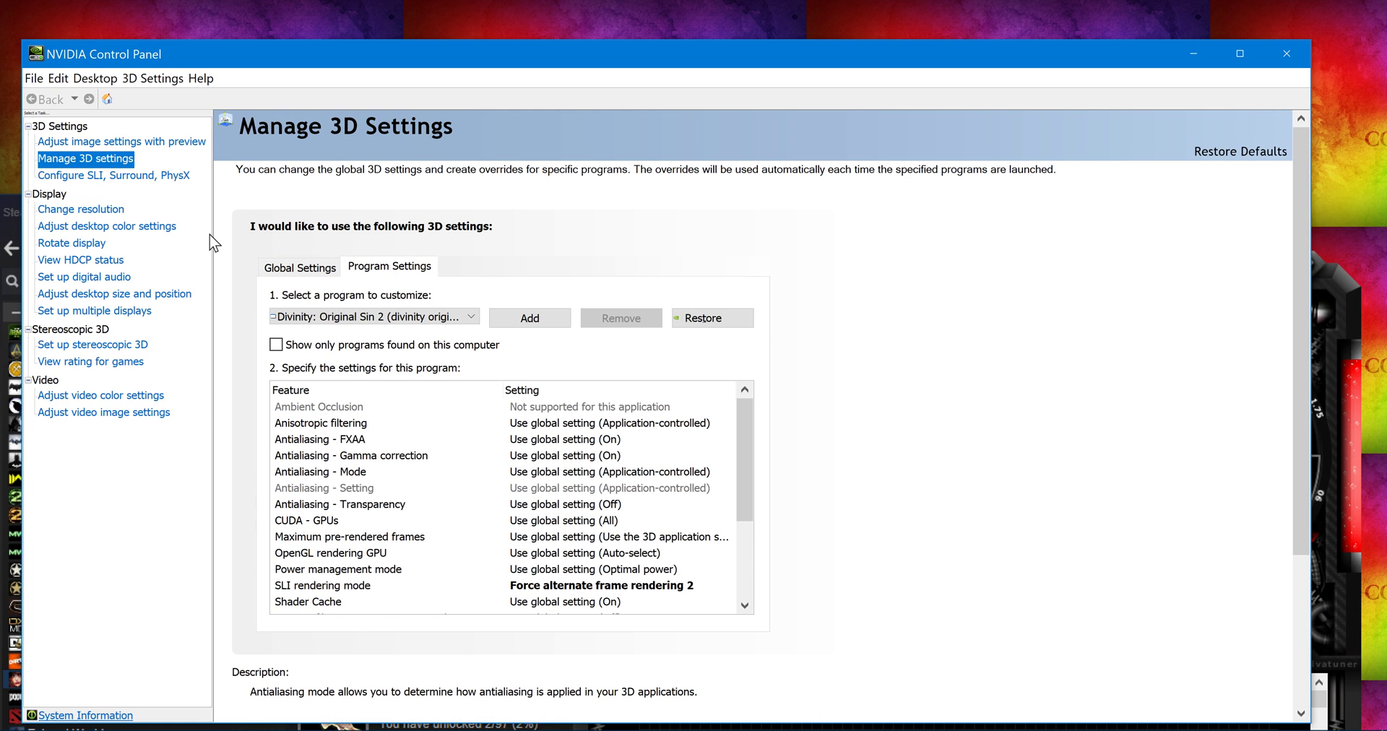
Step: Review the global 3D settings, the Divinity: Original Sin 2 program settings and the list of programs that can be added
click(283, 272)
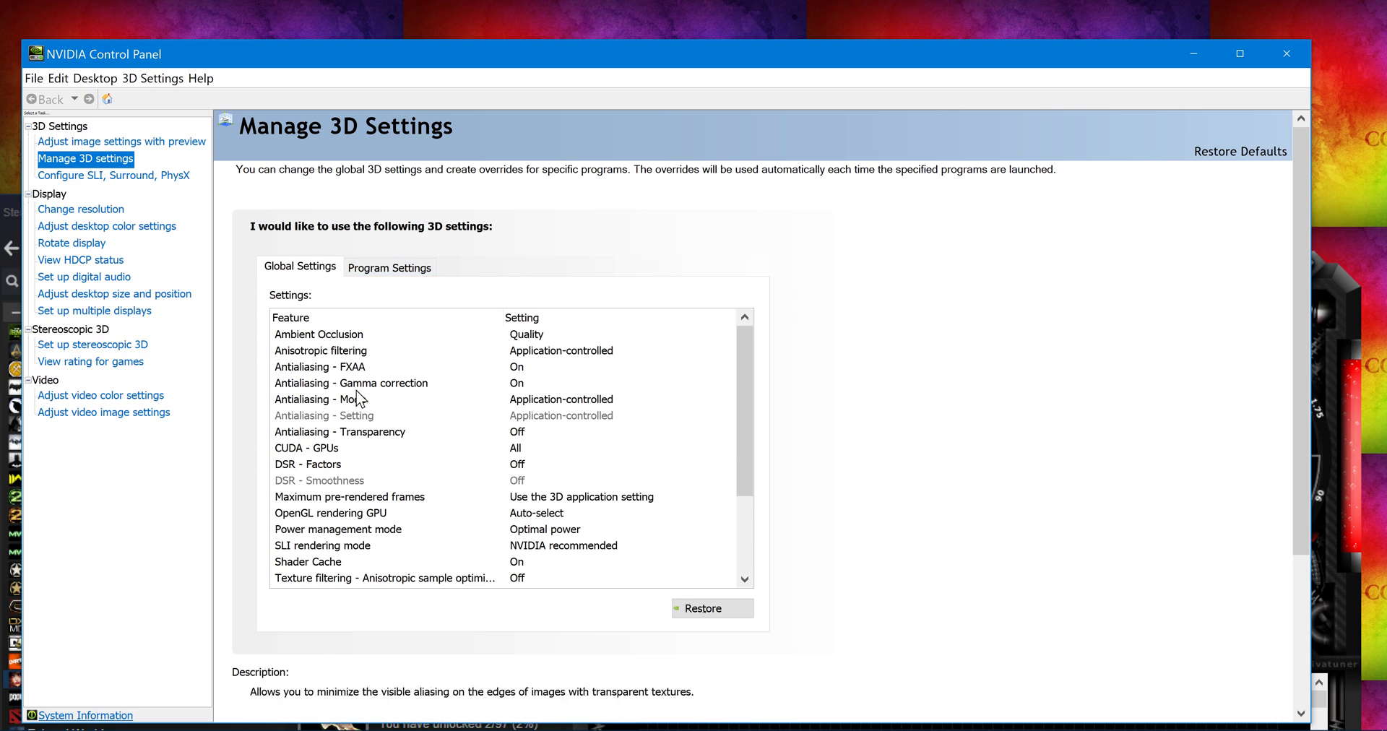
click(384, 268)
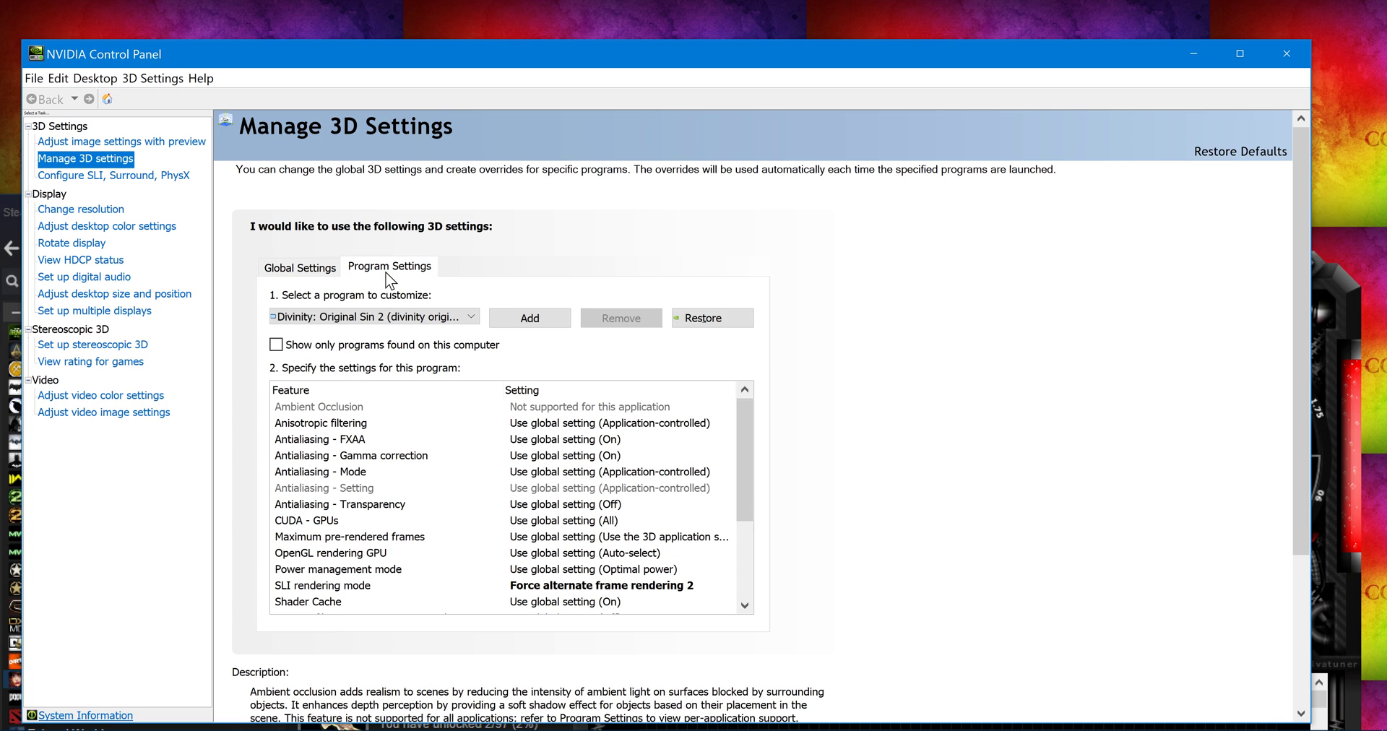
click(537, 326)
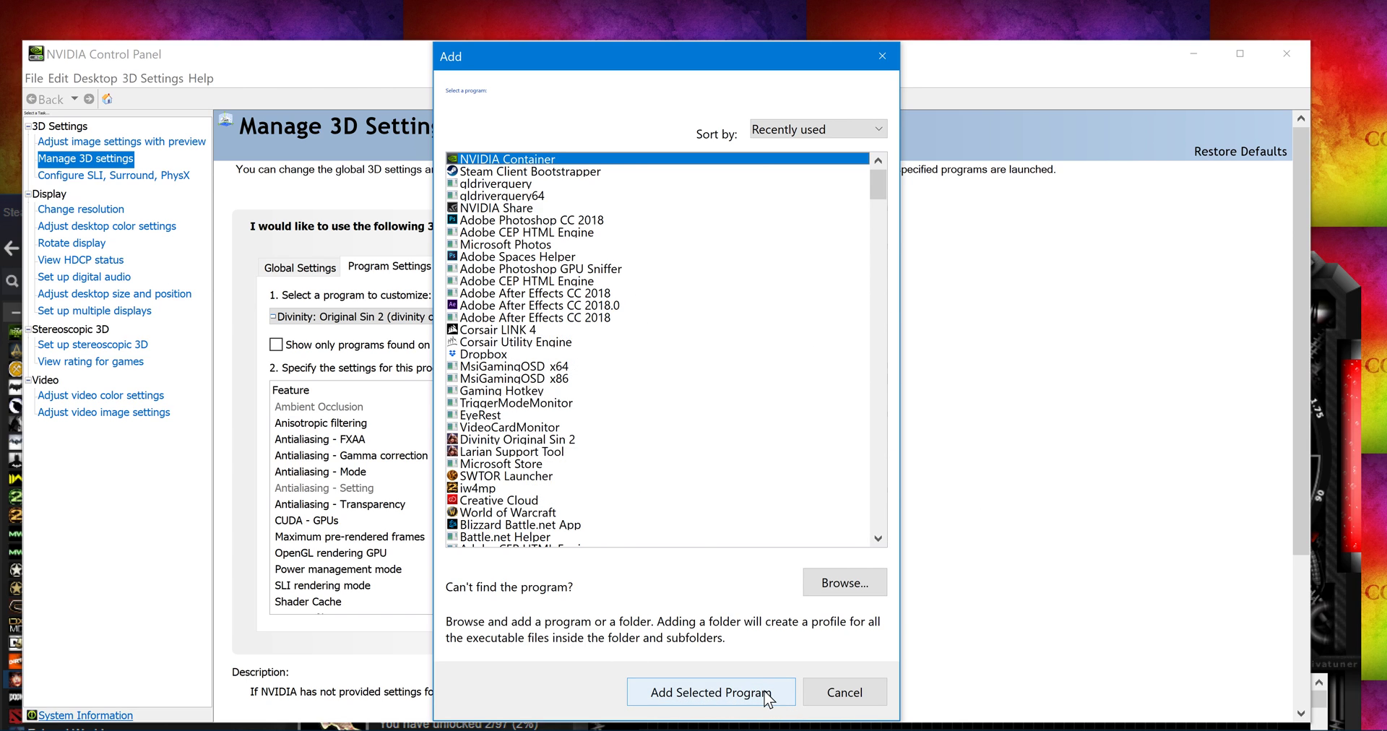
click(882, 57)
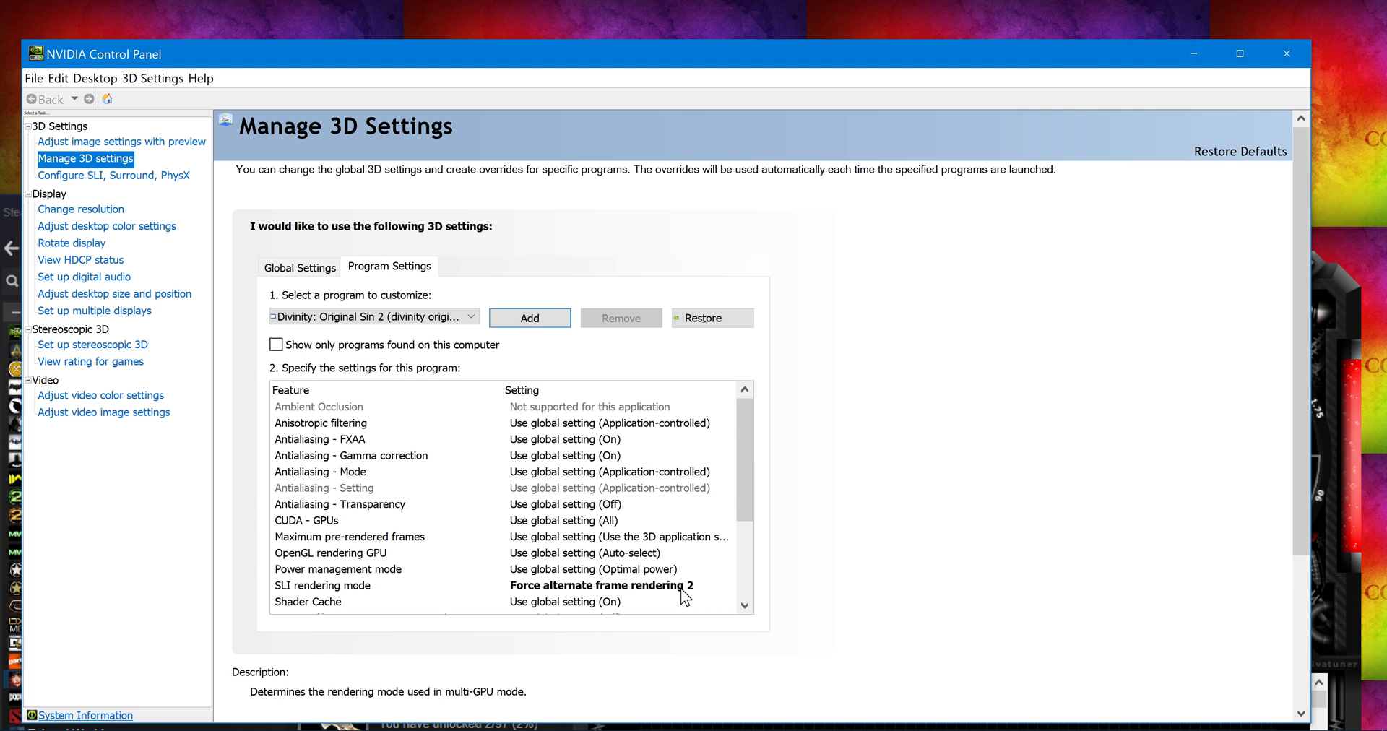
Step: Set the SLI rendering mode for Divinity: Original Sin 2 to Force alternate frame rendering 2
click(654, 589)
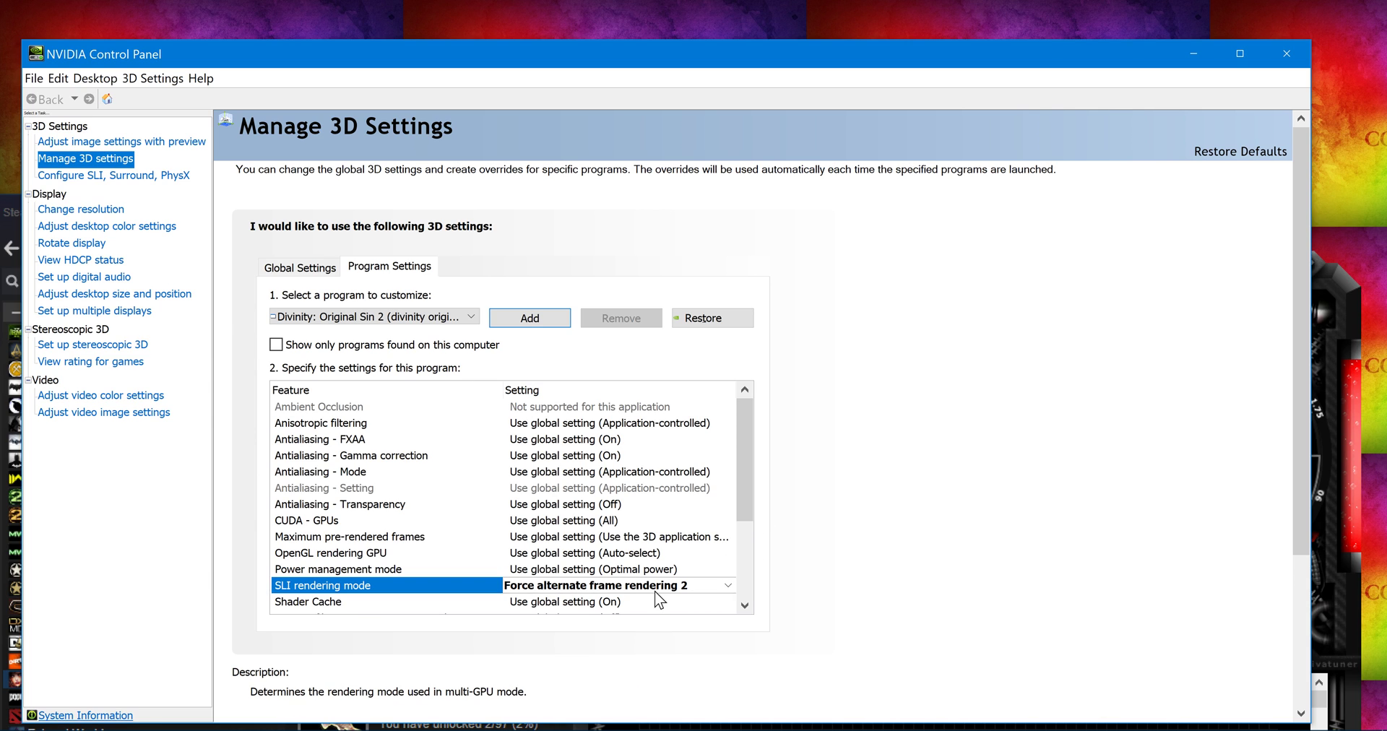
click(655, 591)
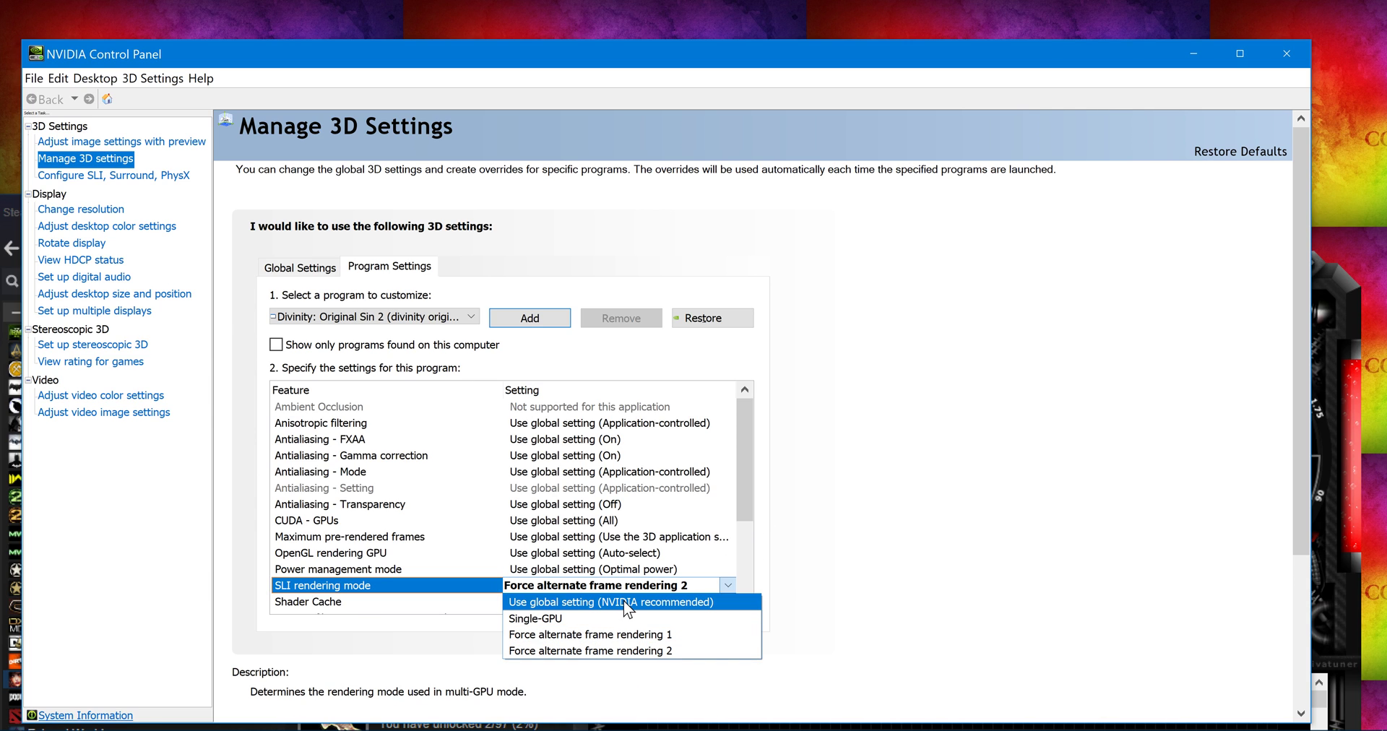
click(653, 651)
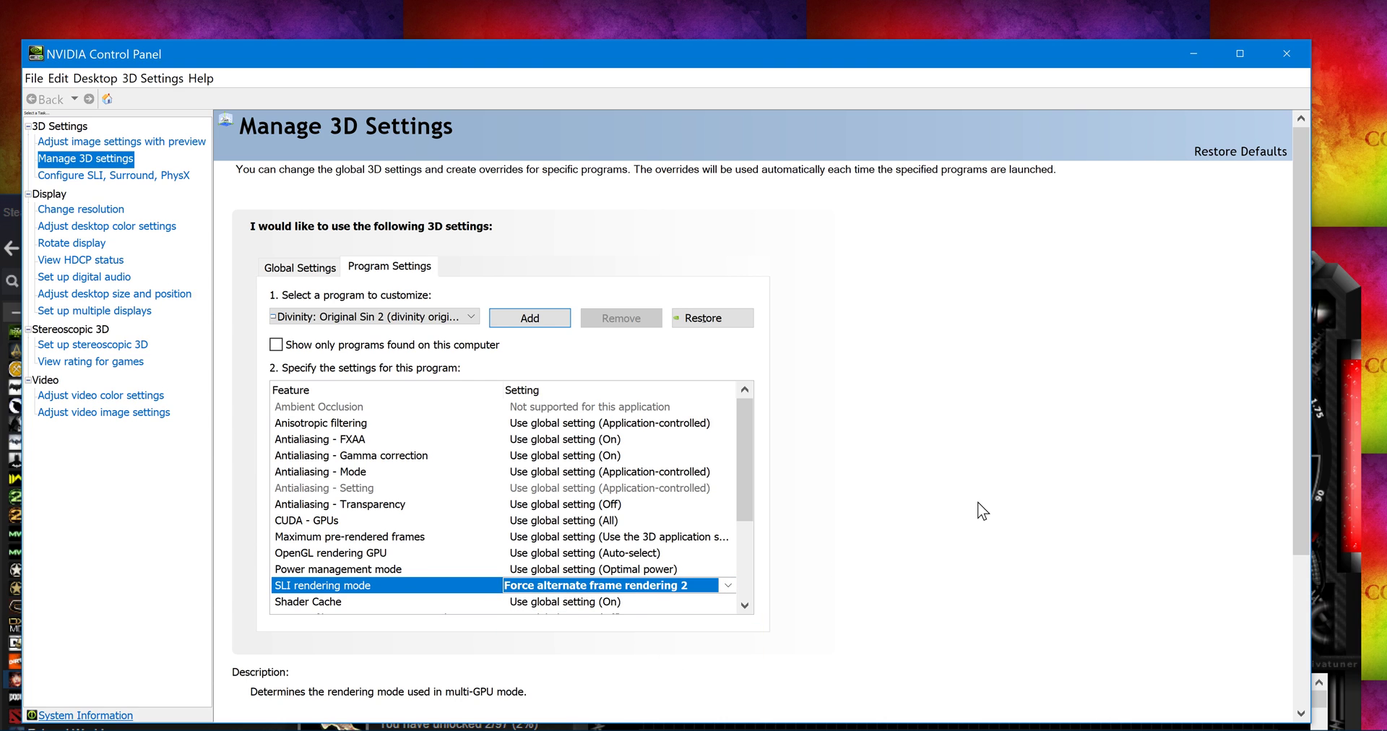
scroll(964, 541, down, 1)
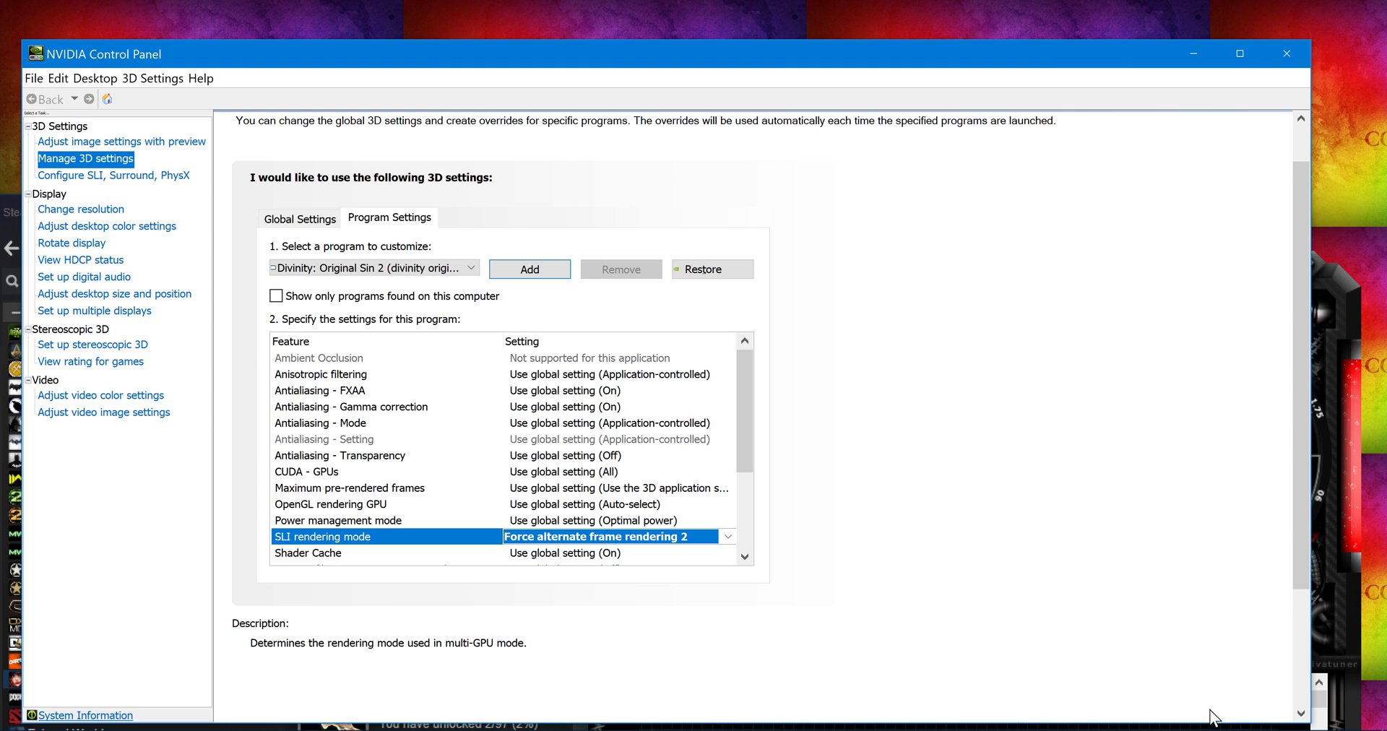
click(1151, 658)
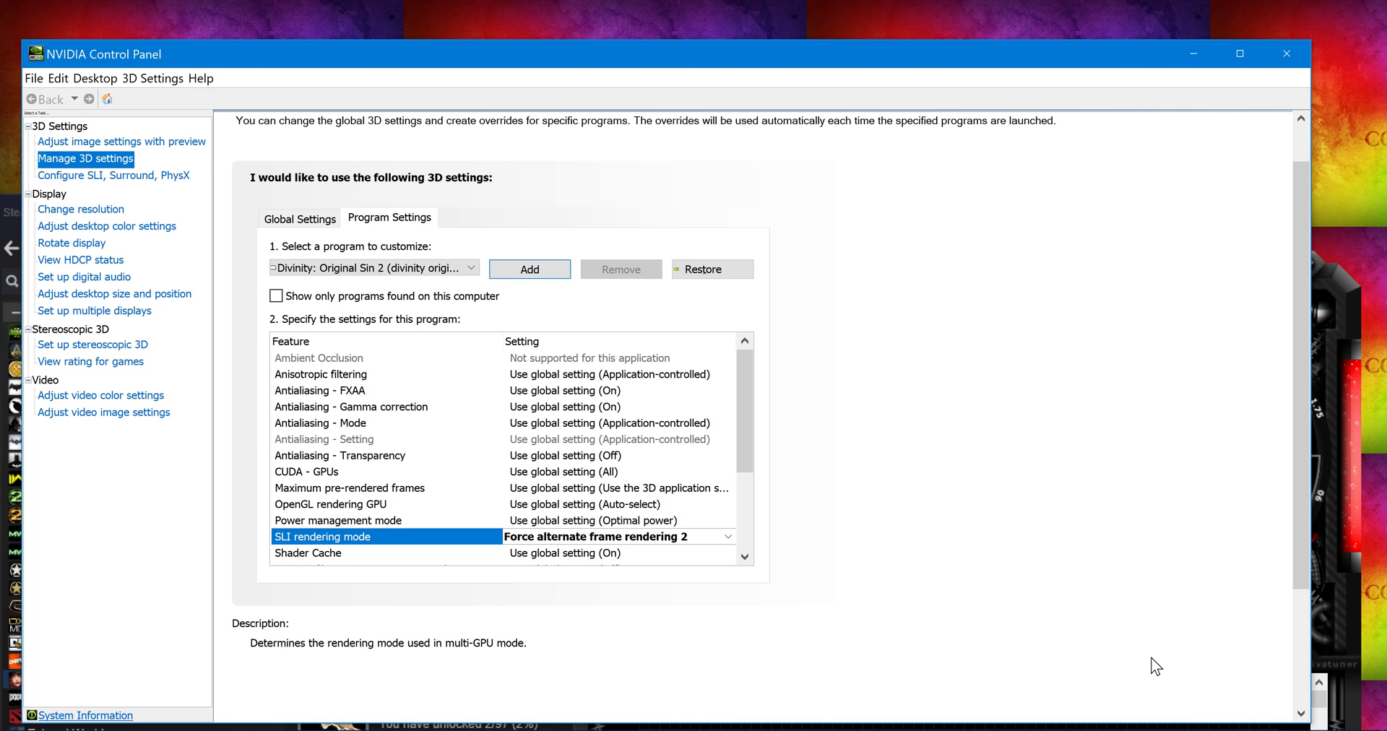
scroll(1151, 657, up, 1)
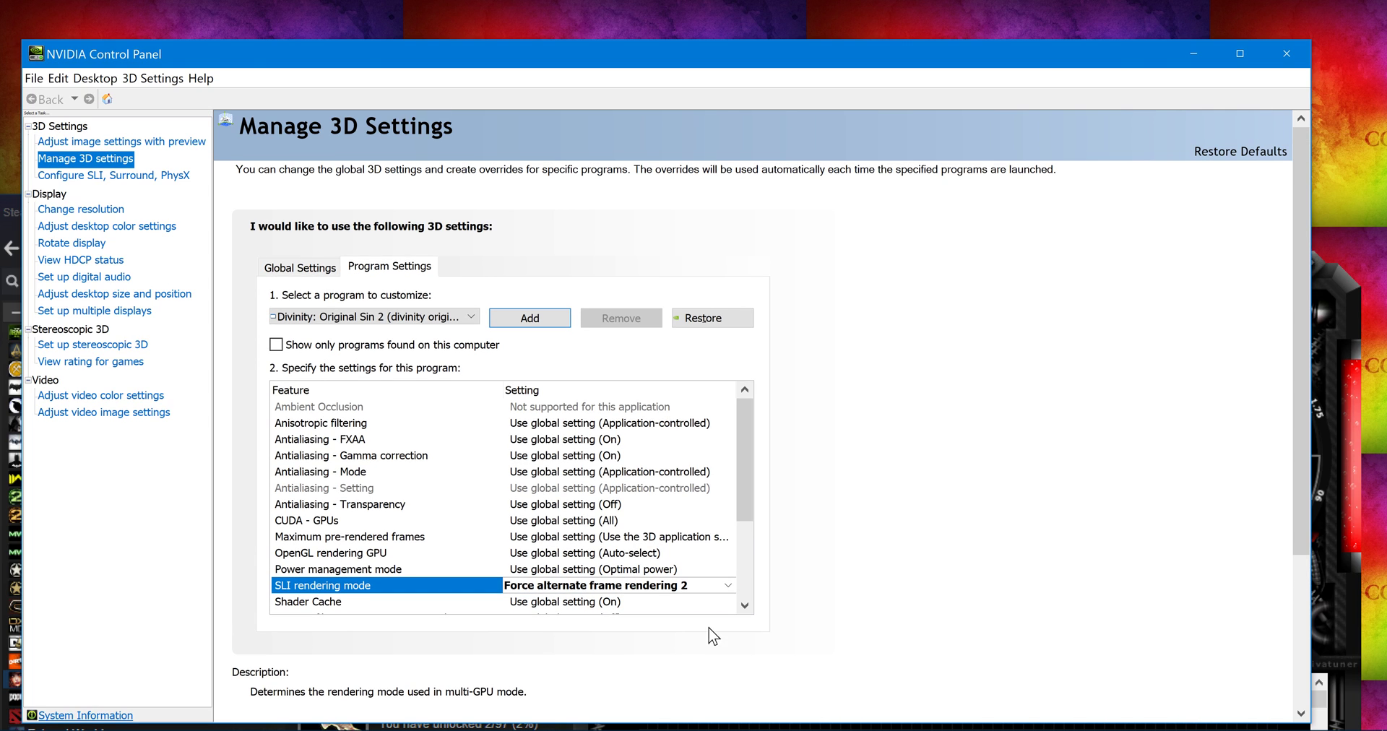
Step: Try Single-GPU as the SLI rendering mode and restore Force alternate frame rendering 2
click(681, 588)
click(634, 617)
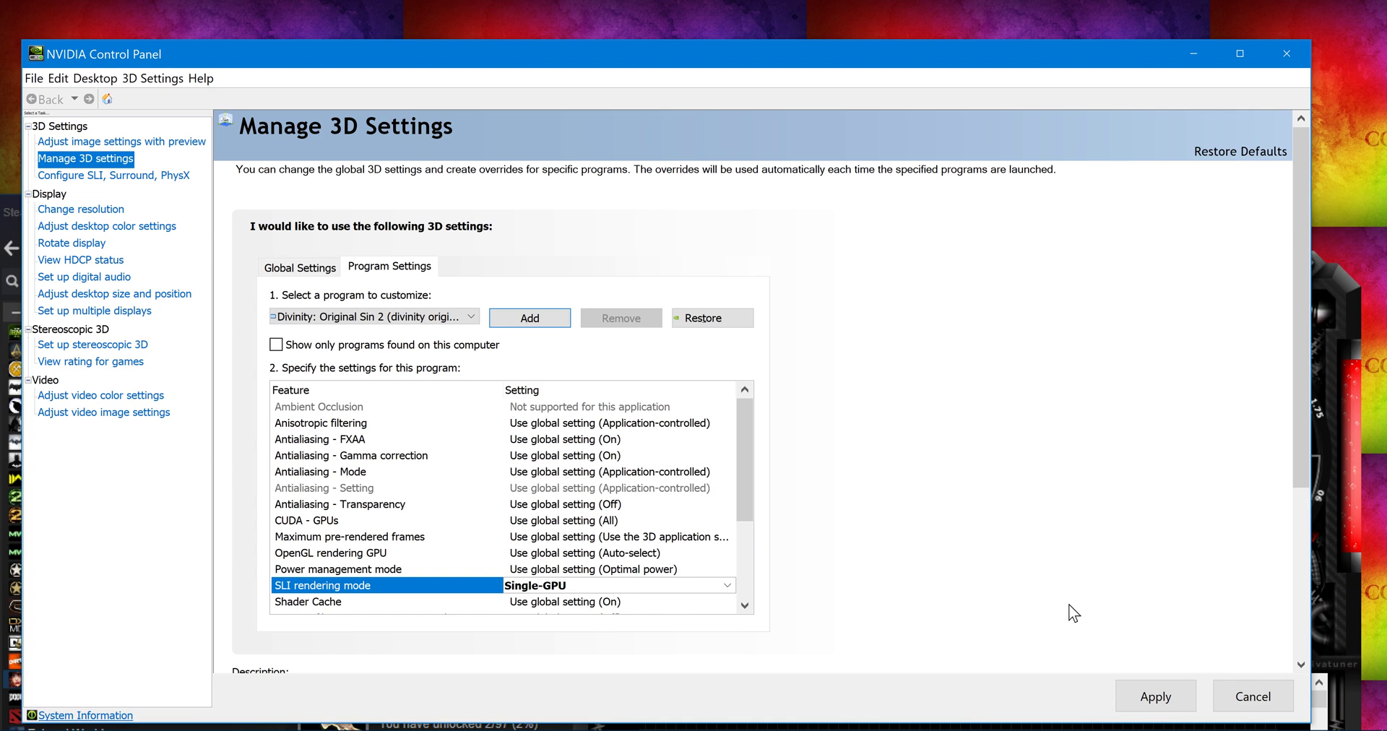
click(666, 588)
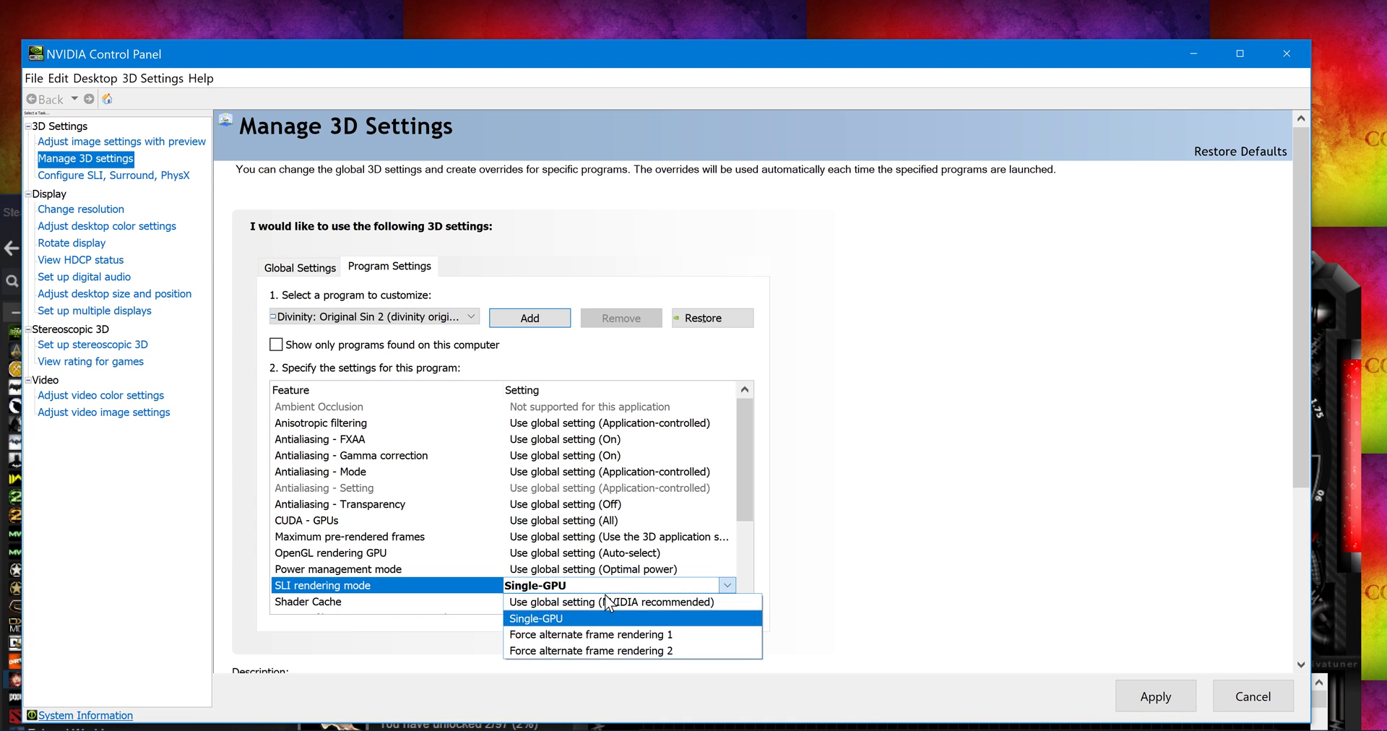
click(614, 650)
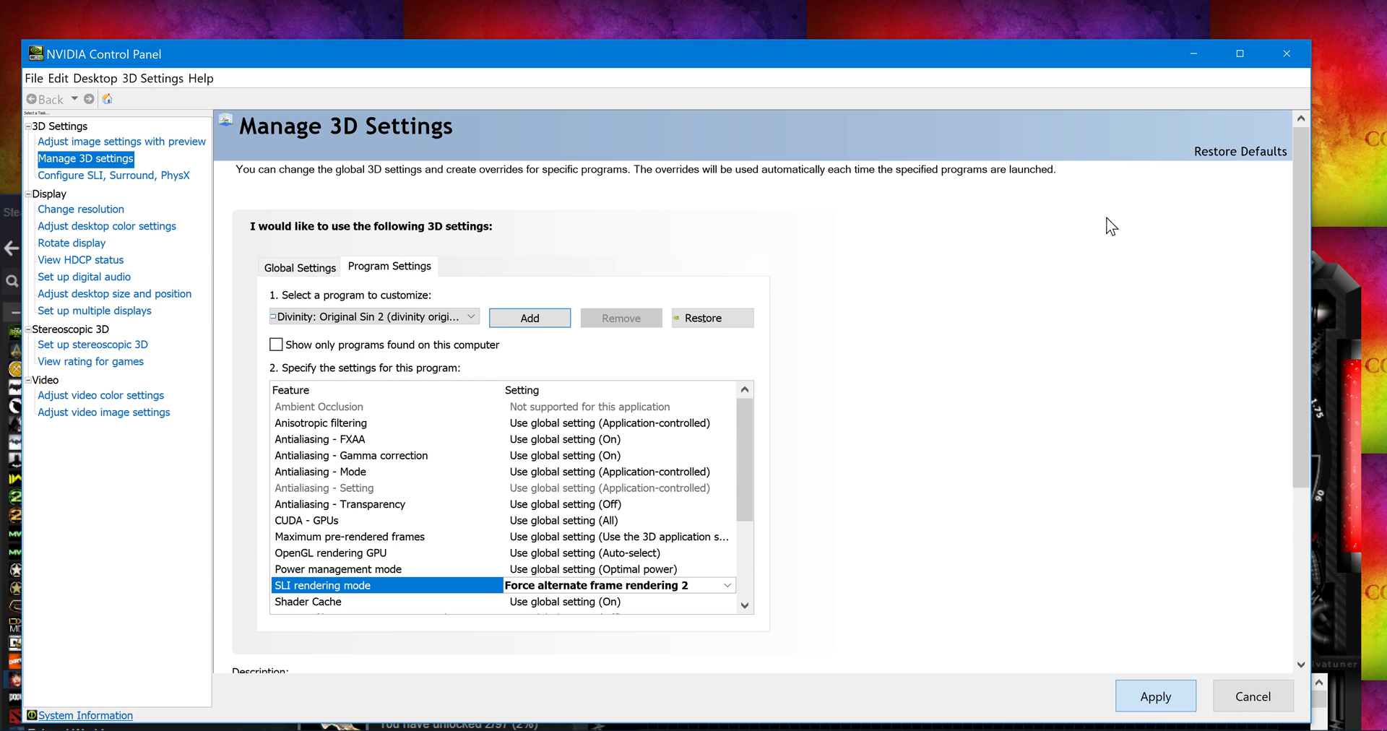
Step: Minimize the NVIDIA Control Panel and launch Divinity: Original Sin 2 from the Steam library
click(1193, 62)
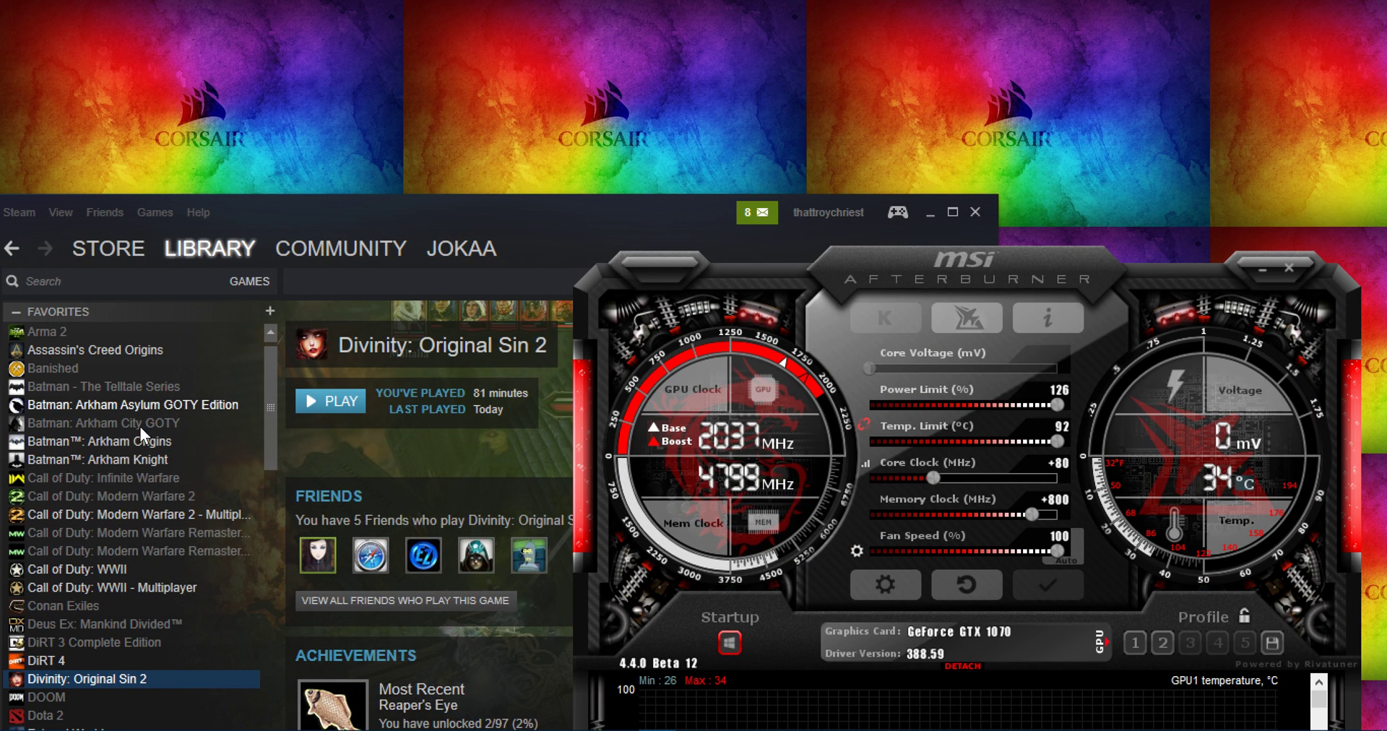
click(319, 401)
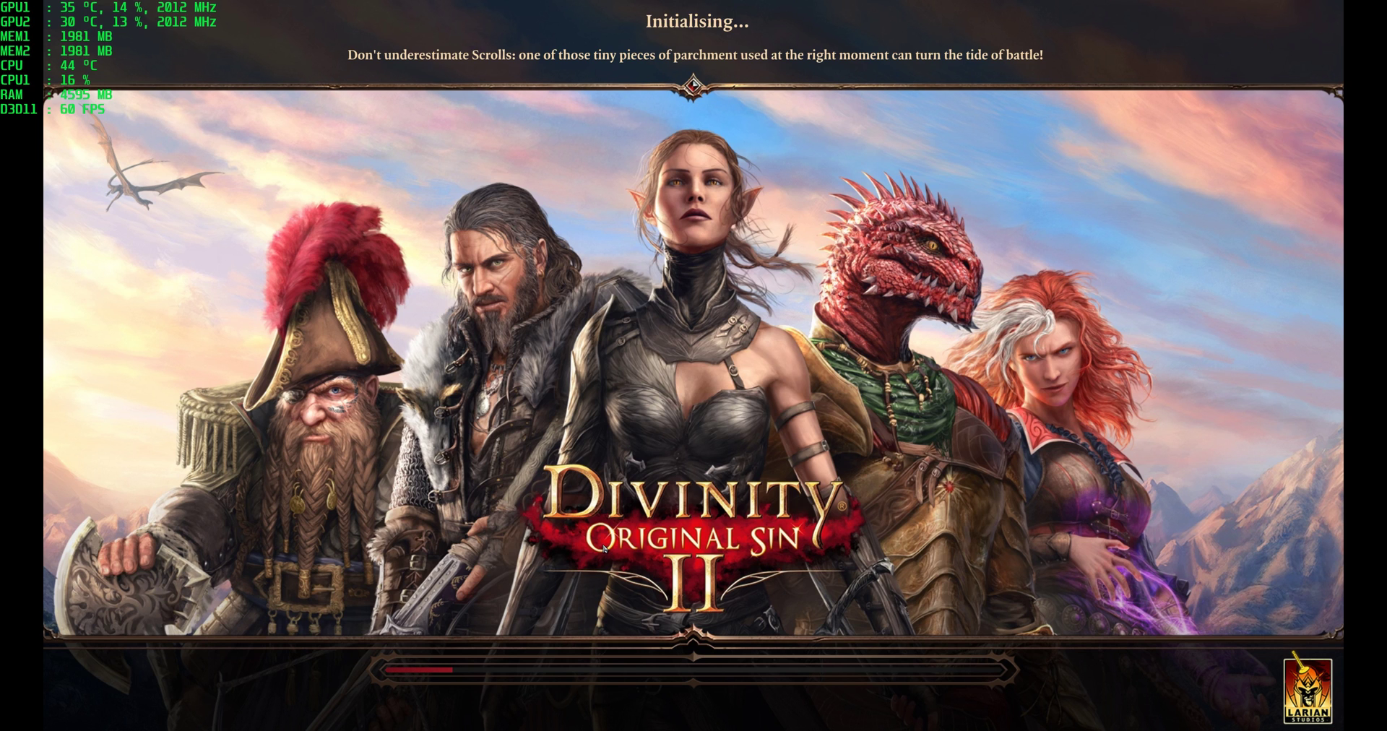
Step: Switch to RivaTuner Statistics Server, enlarge the On-Screen Display zoom, and return to the running game
key(alt+Tab)
key(super)
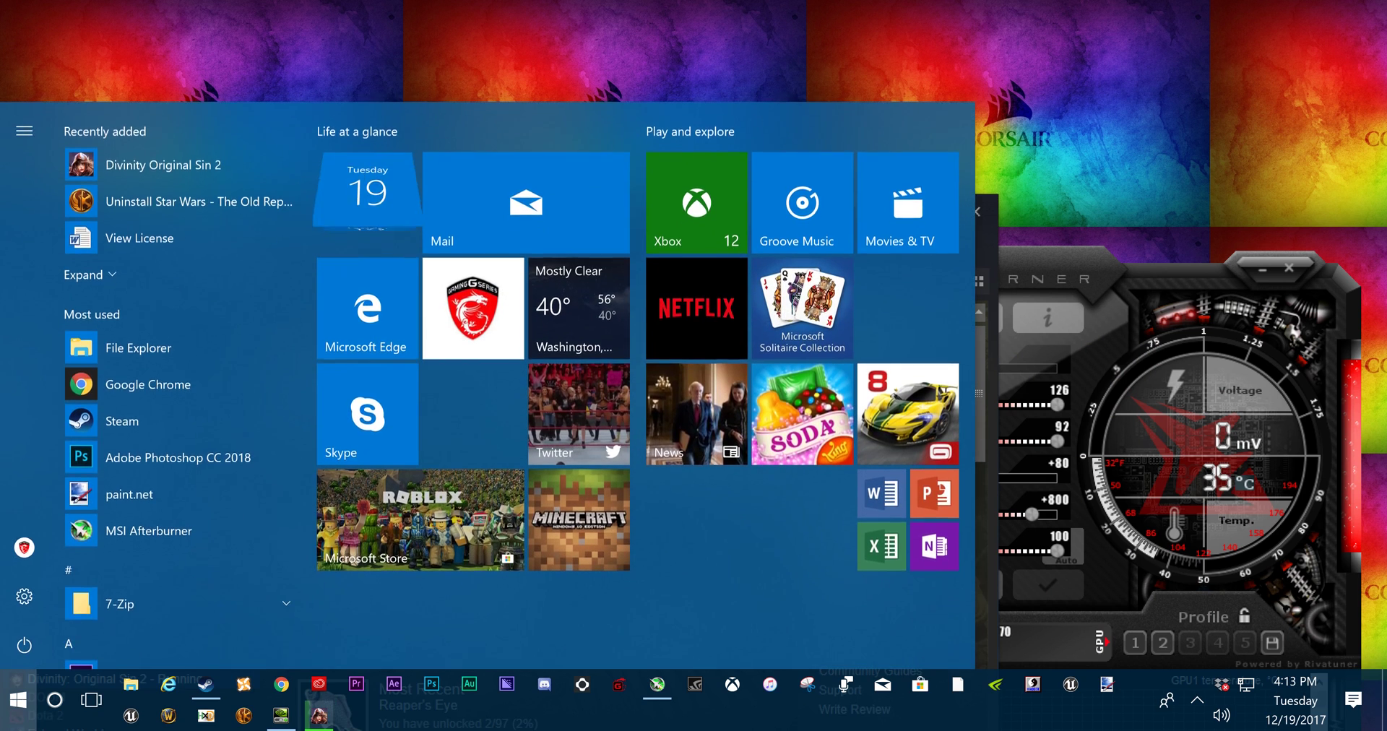
click(1199, 698)
click(1193, 564)
drag(1230, 477, 1256, 481)
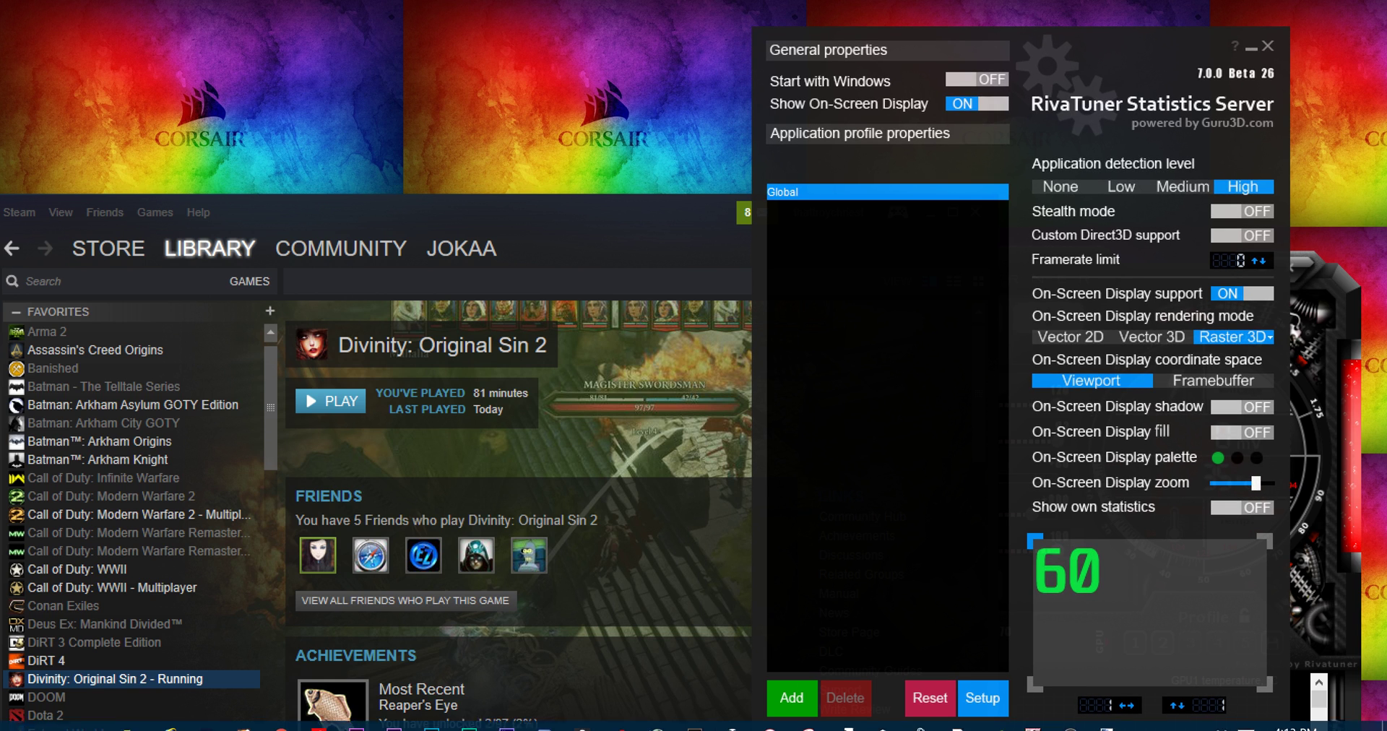
mouse_move(432, 722)
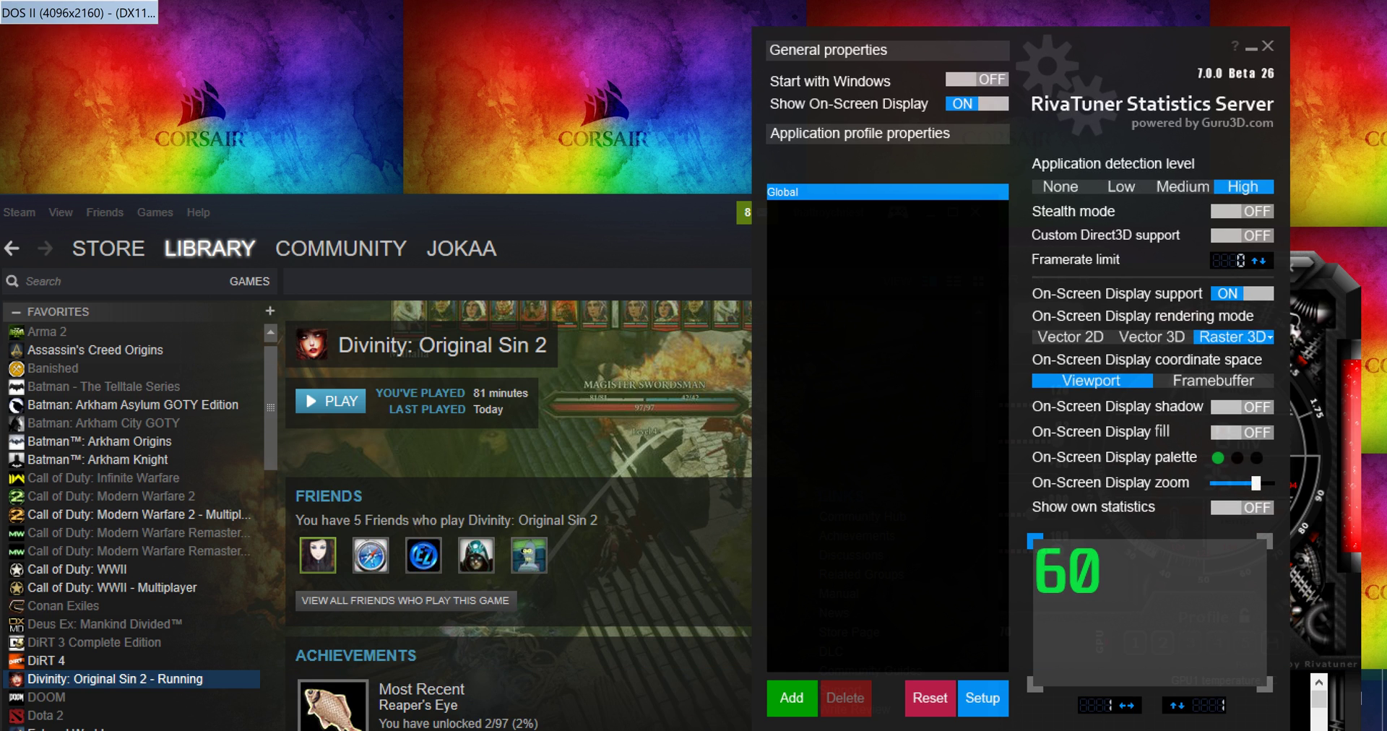
click(320, 716)
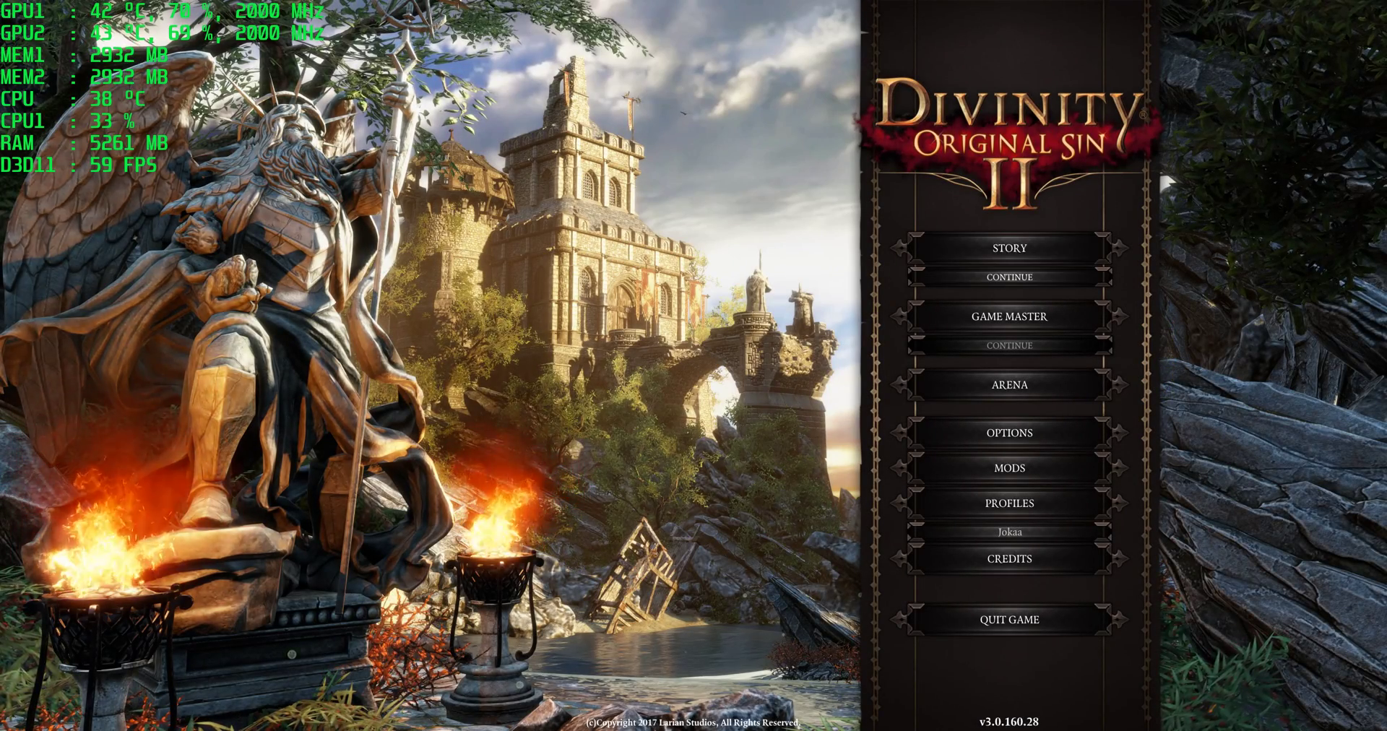
Step: Open the game's options from the main menu to show the graphics settings
key(Down)
key(Down)
key(Down)
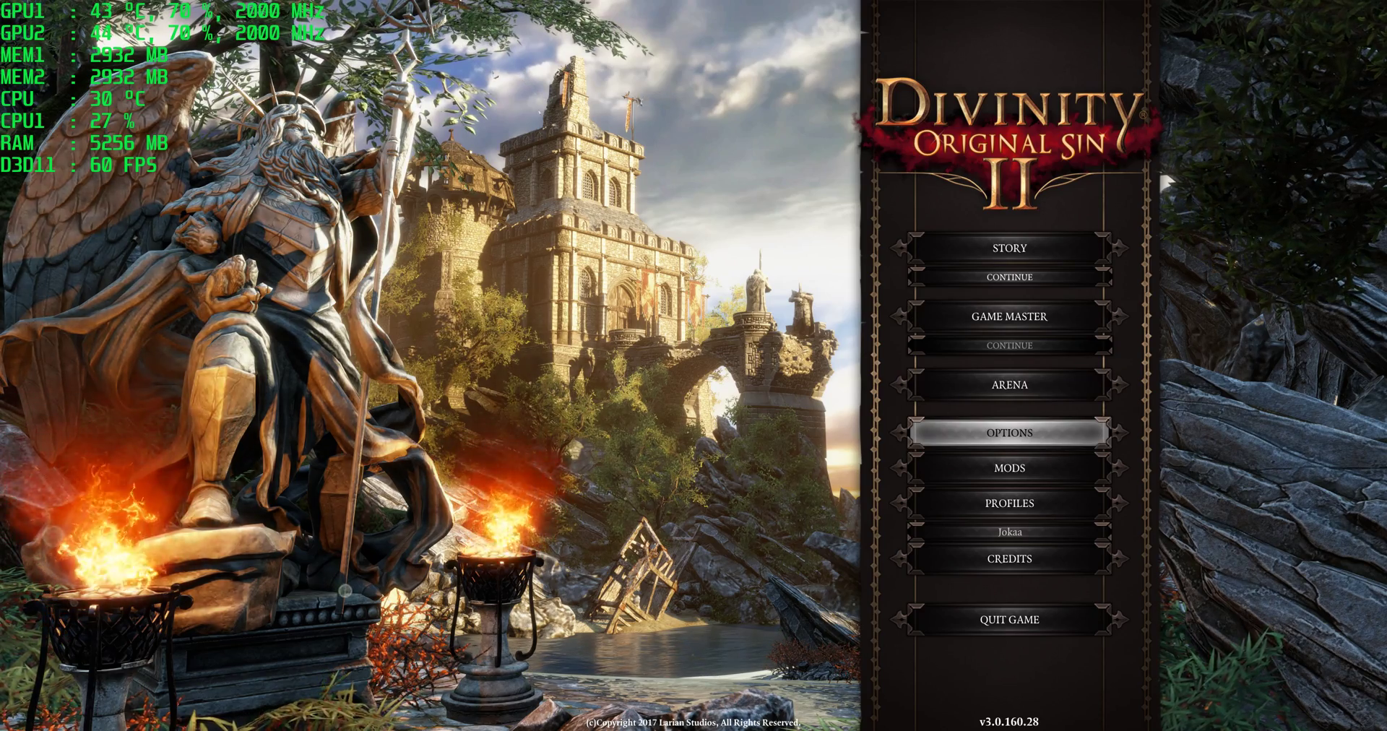
key(Return)
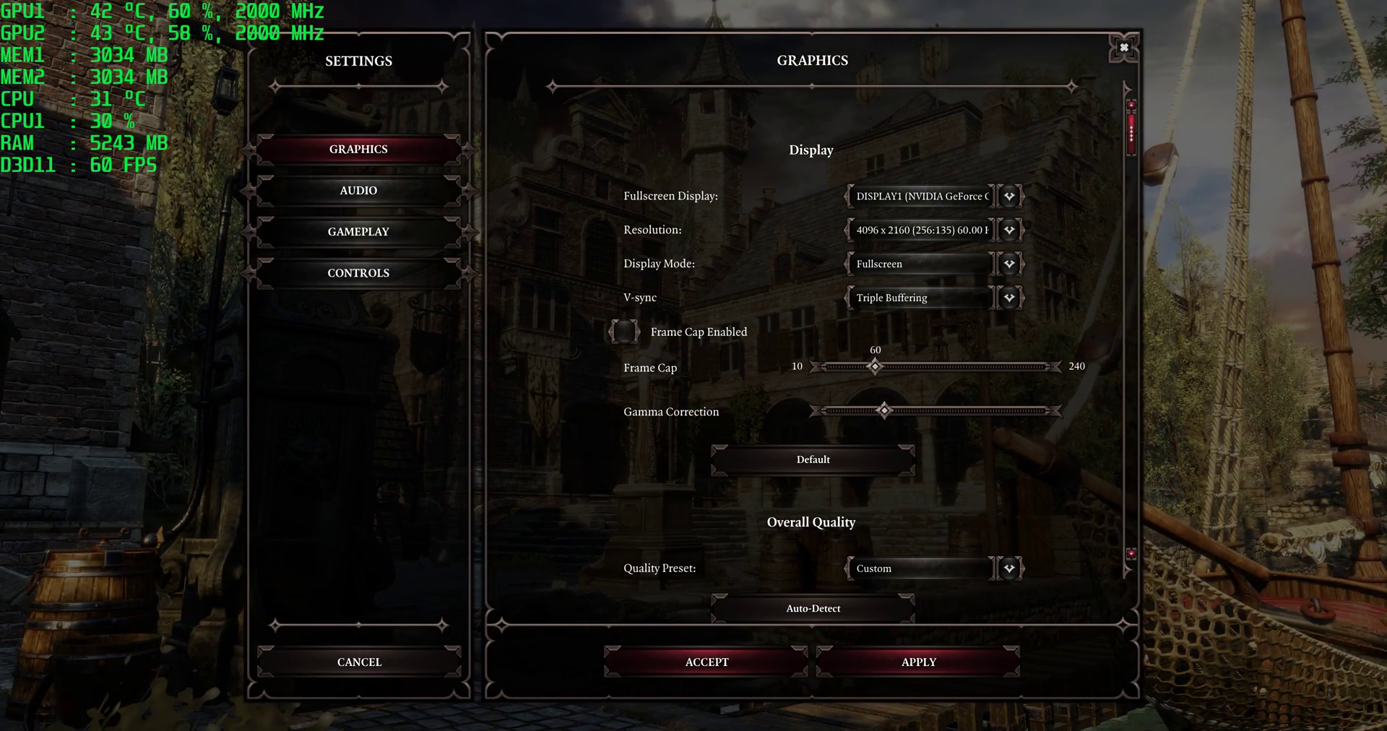
Step: Lower the master volume to 6 in the game's audio settings
key(Up)
key(Up)
key(Up)
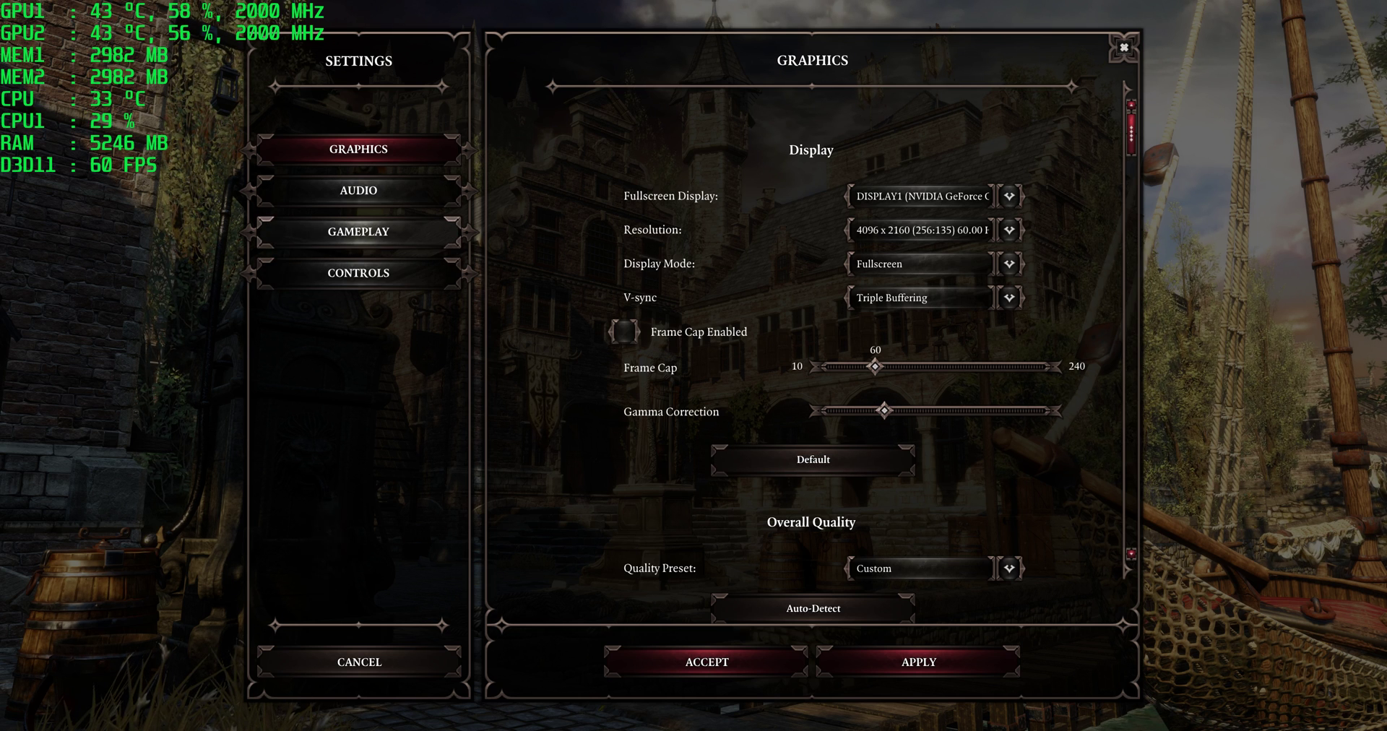
click(343, 192)
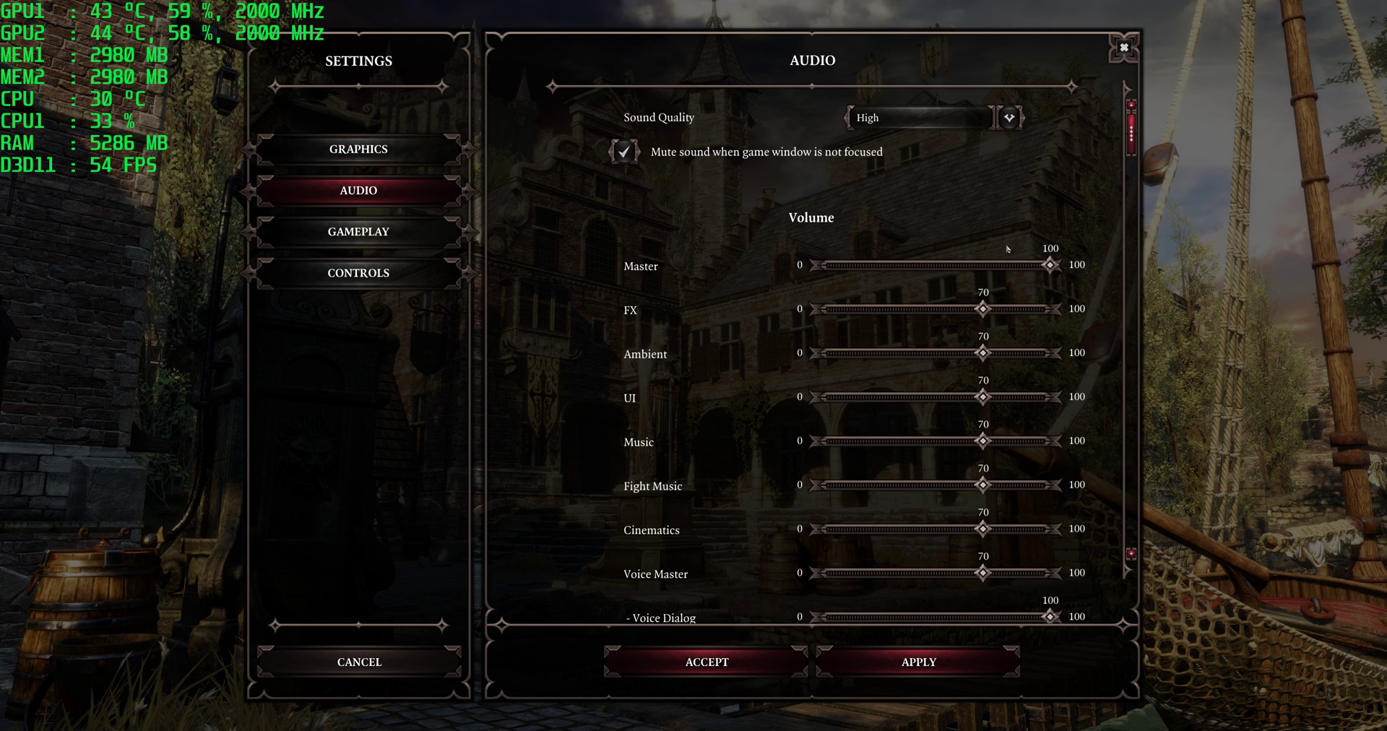
drag(1048, 265, 896, 264)
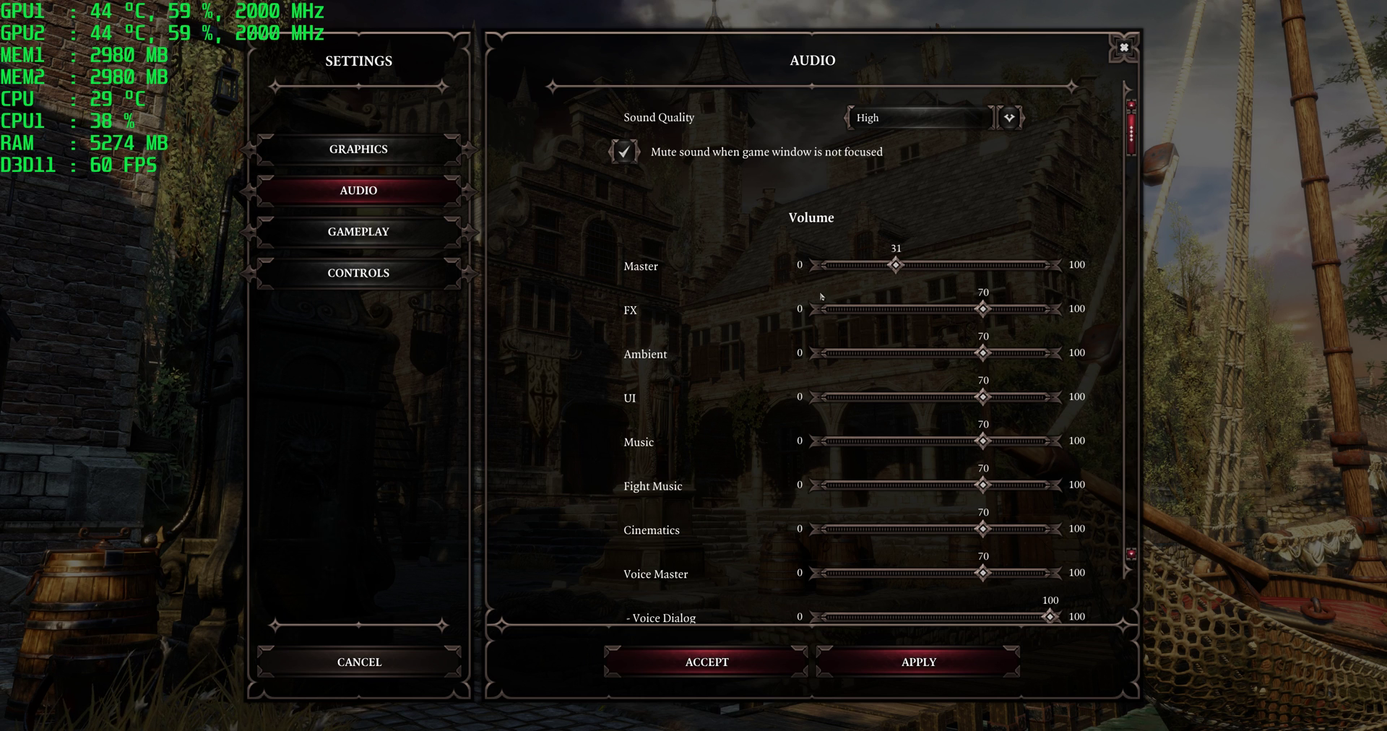
click(824, 265)
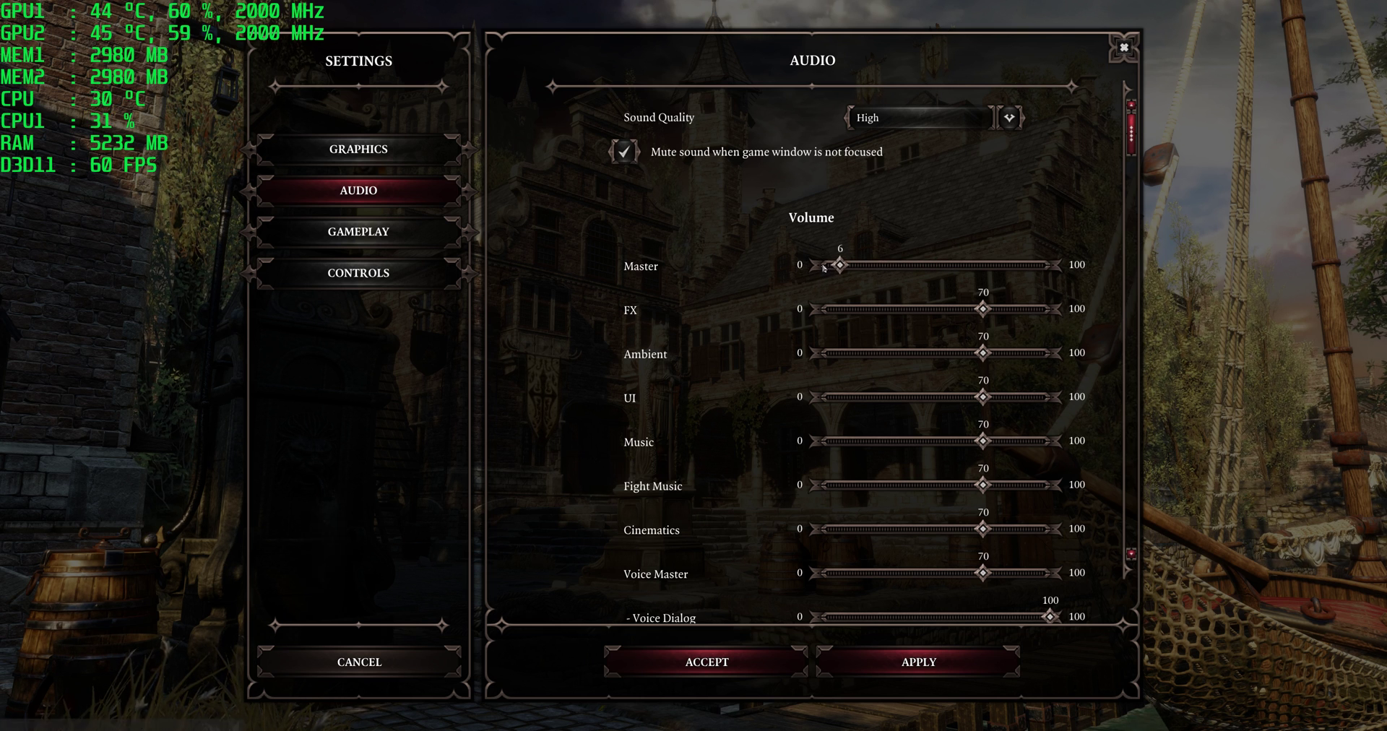
scroll(918, 614, down, 1)
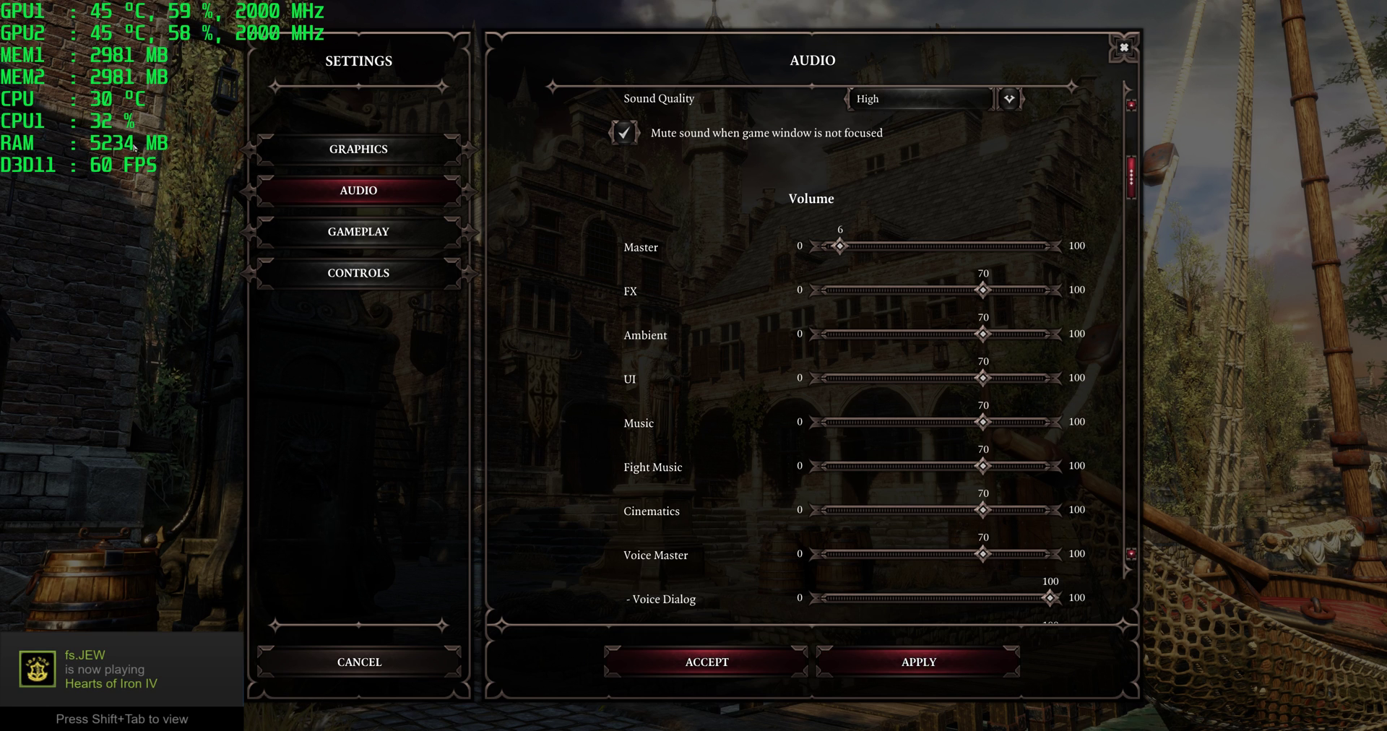
Step: Turn V-sync off in the graphics settings, apply and keep the display settings, and leave the options
click(397, 154)
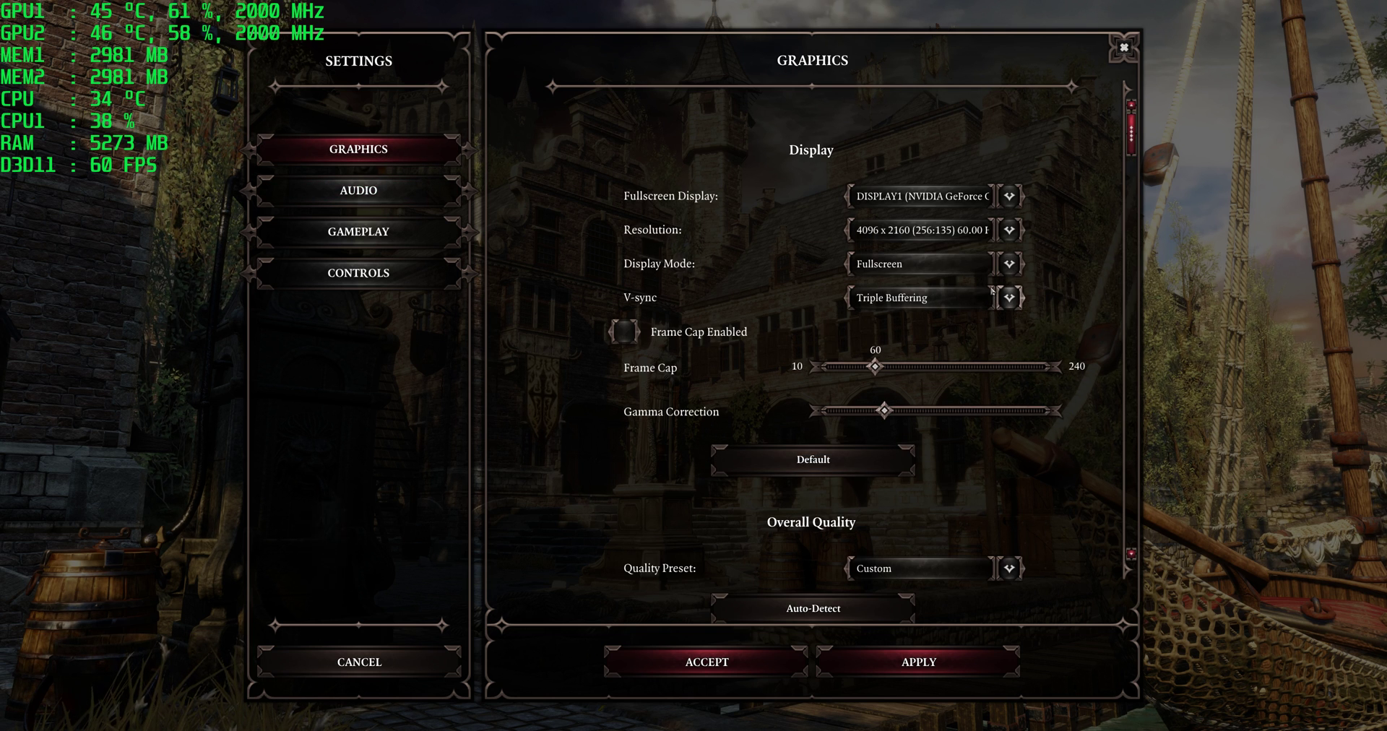
double_click(1010, 296)
click(980, 302)
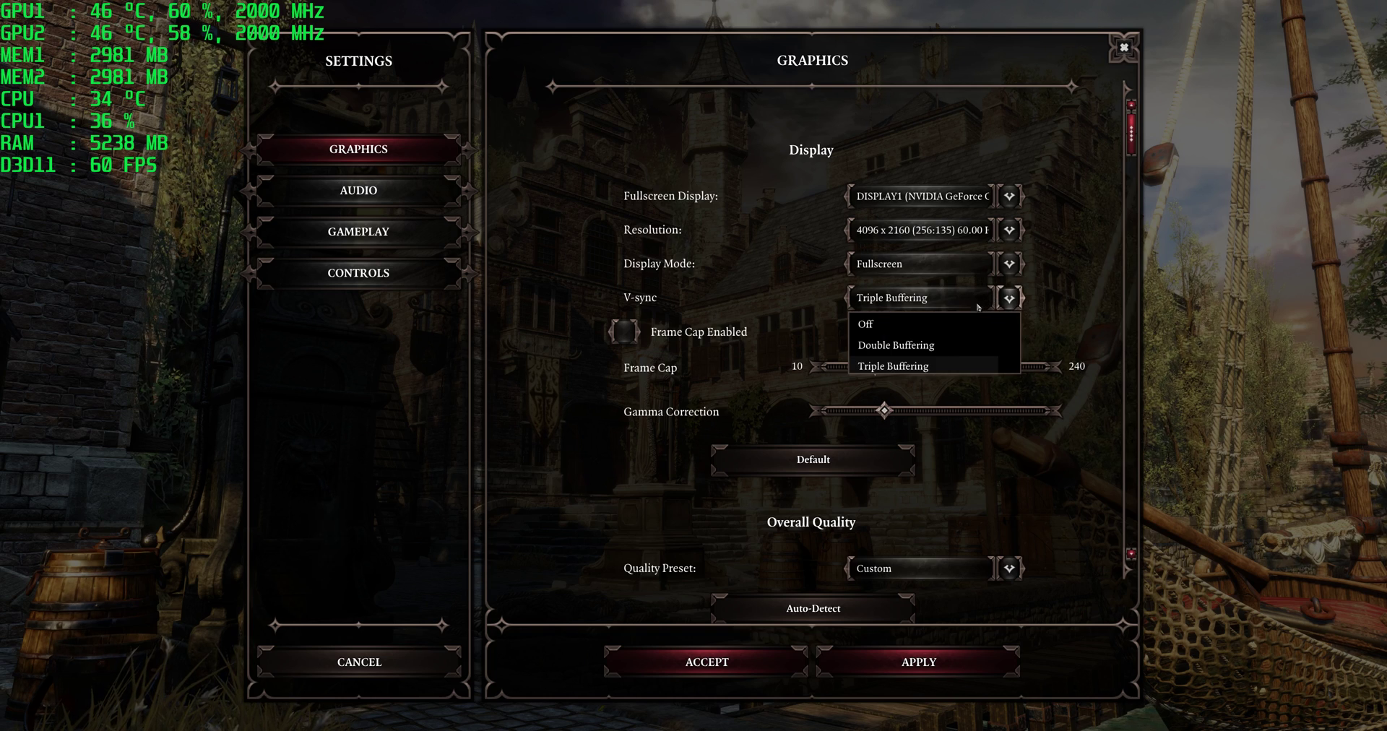
click(896, 329)
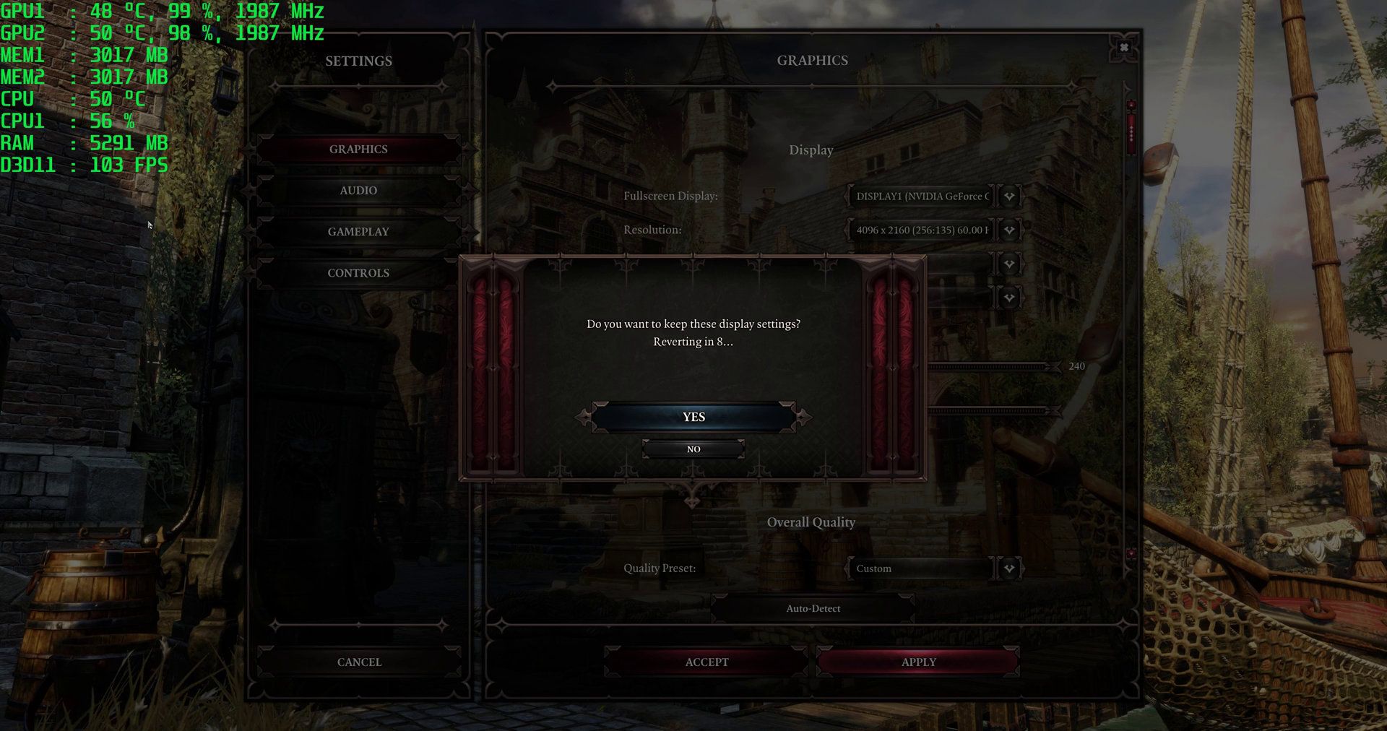
key(Return)
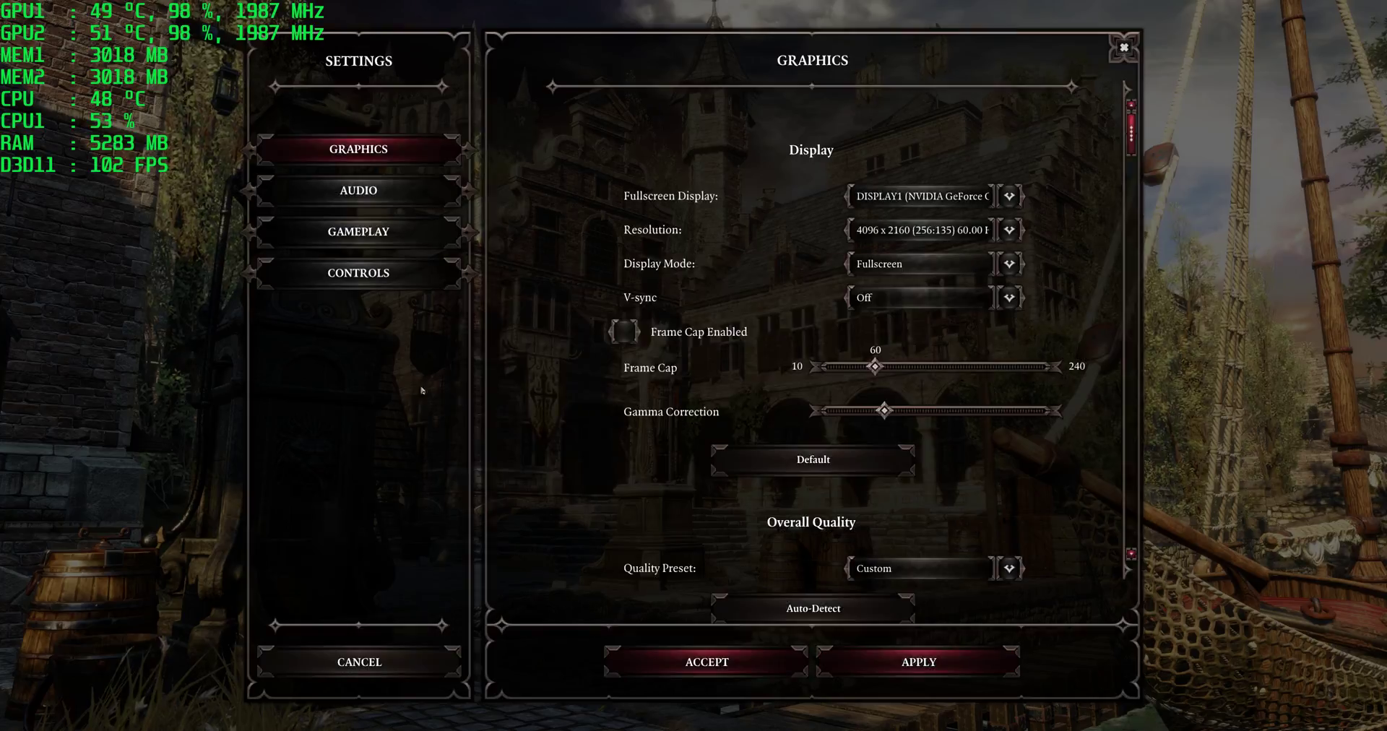
key(Escape)
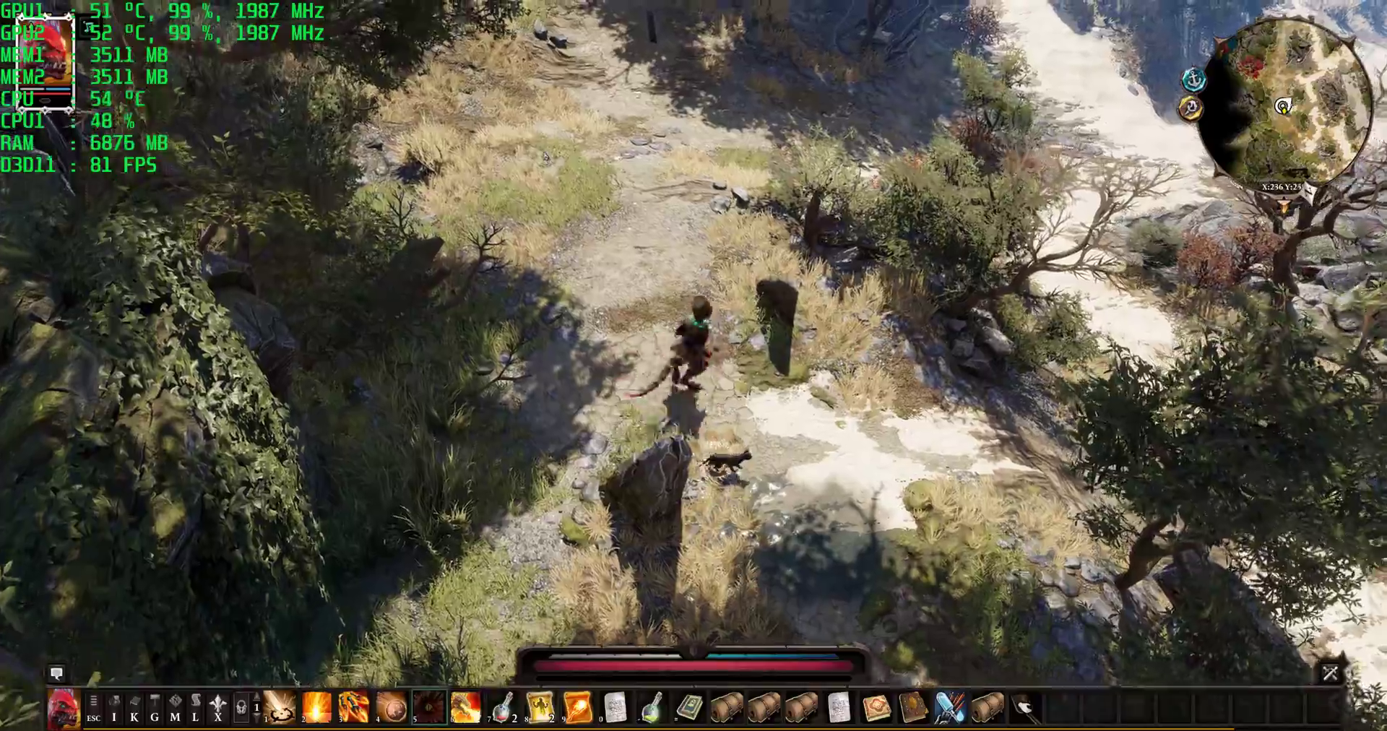
Step: Walk the character through the outdoor area and along the sandy path to observe frame rate and GPU usage
click(545, 155)
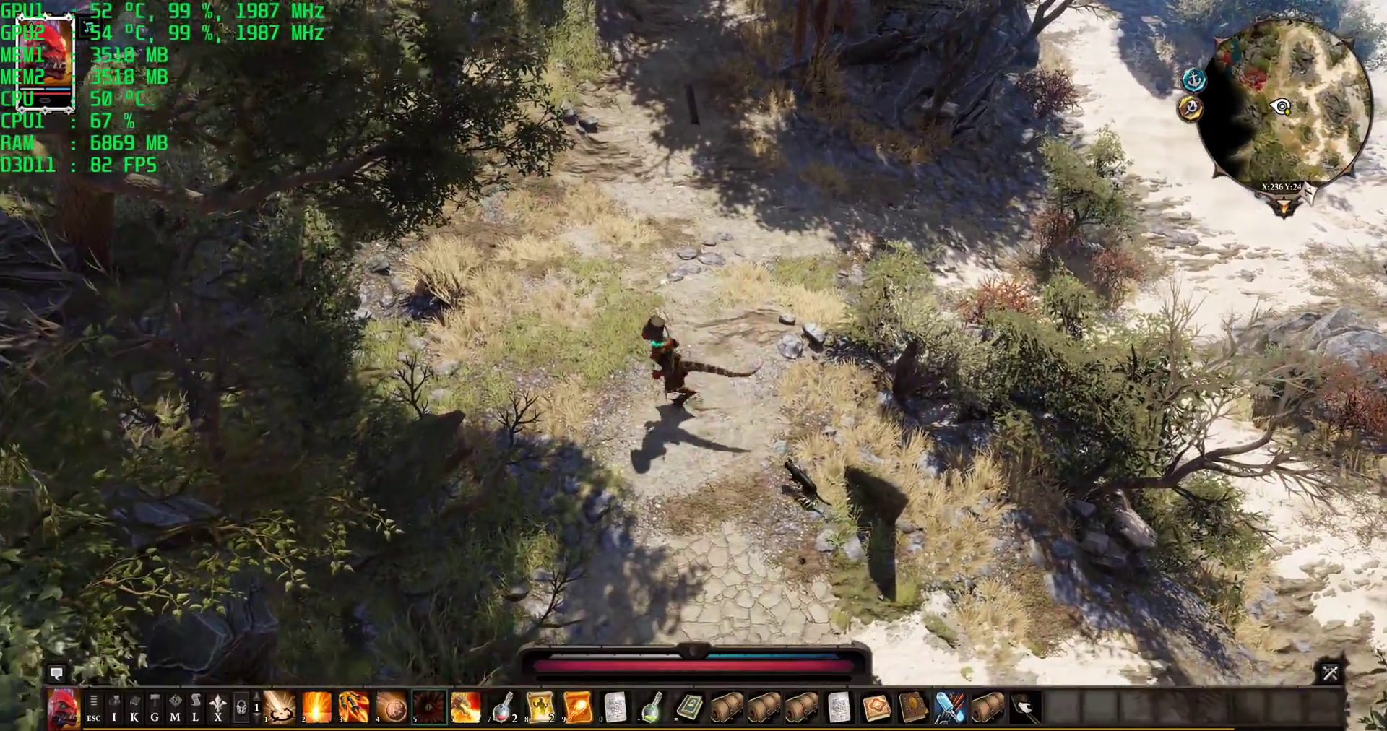
click(978, 174)
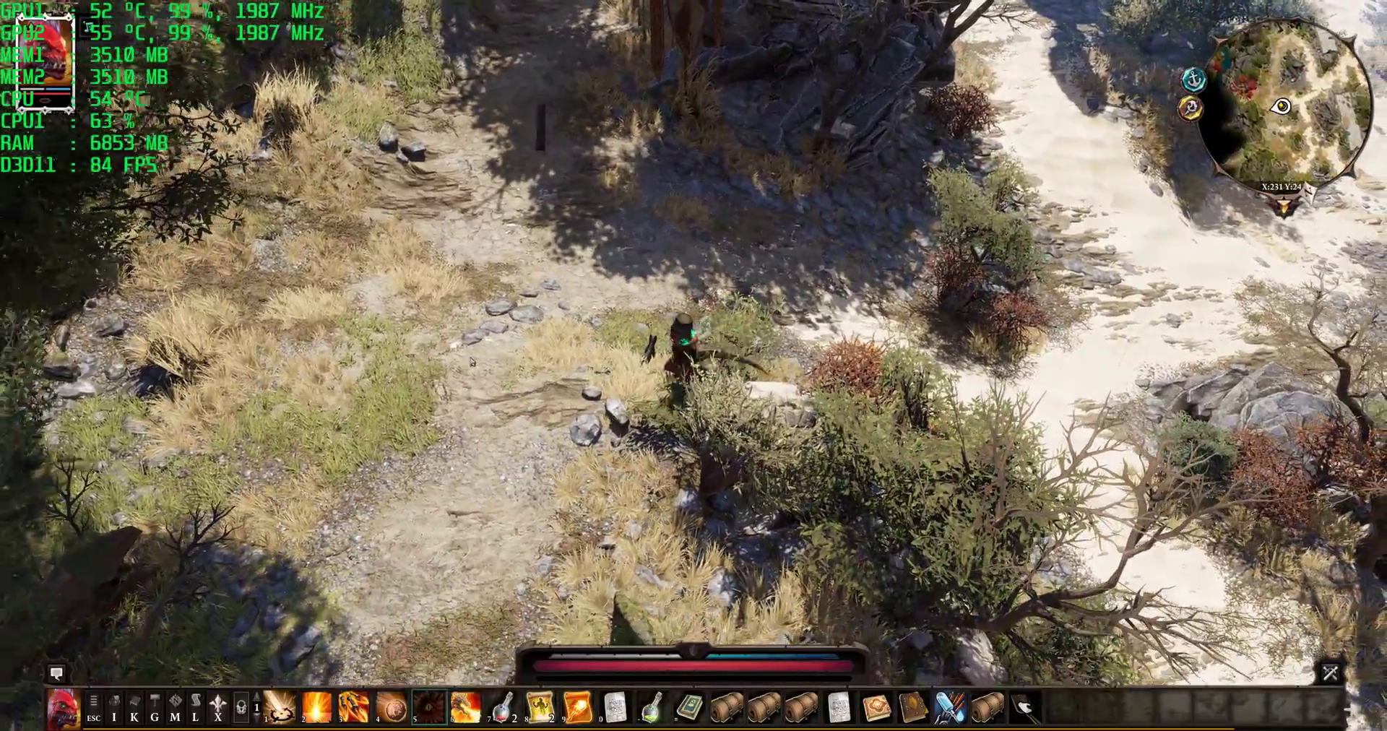
click(471, 362)
click(869, 239)
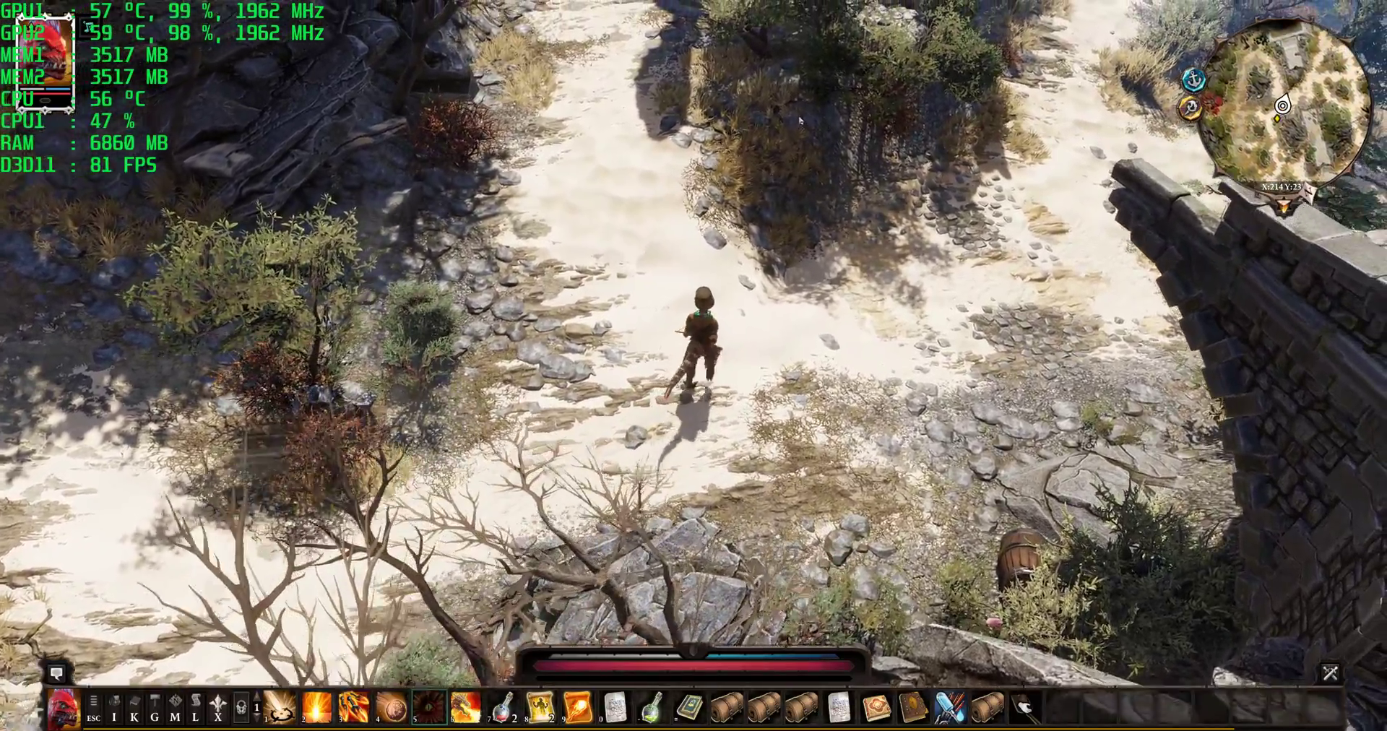
click(654, 112)
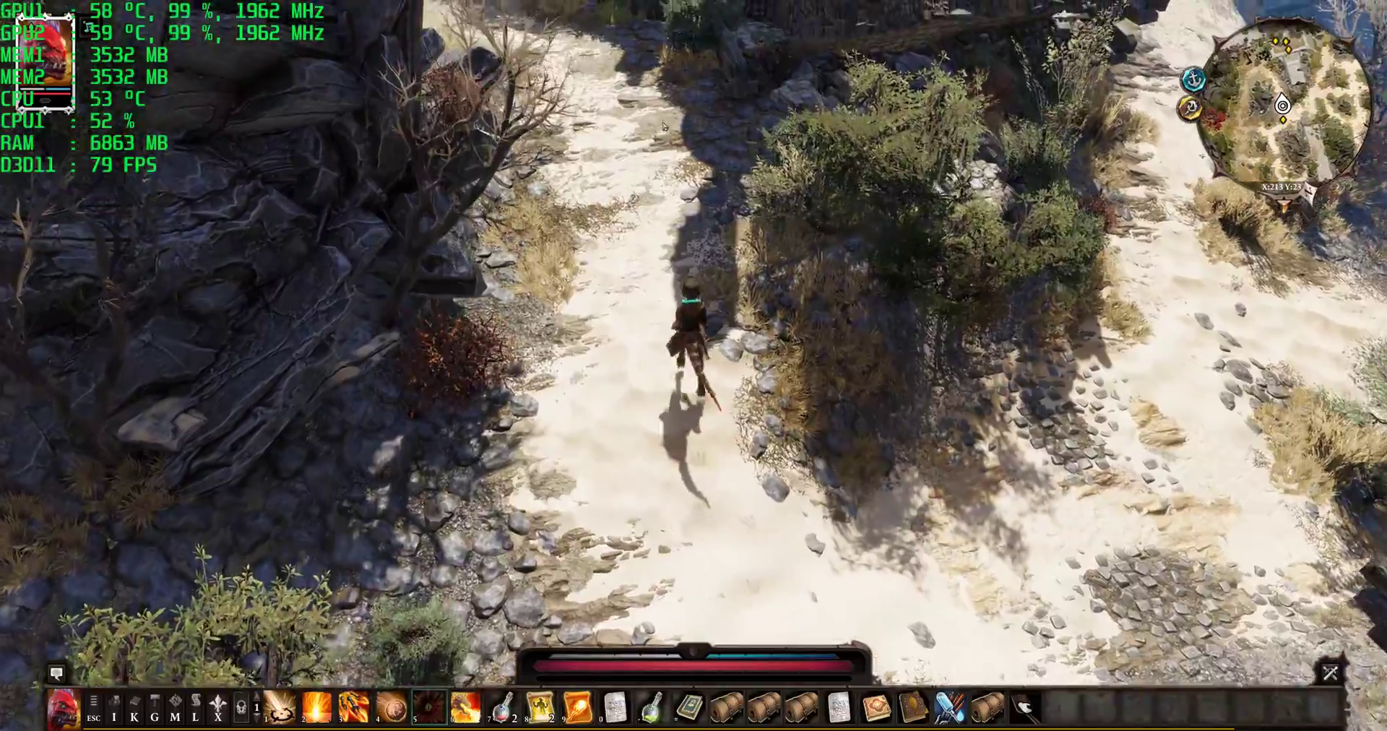